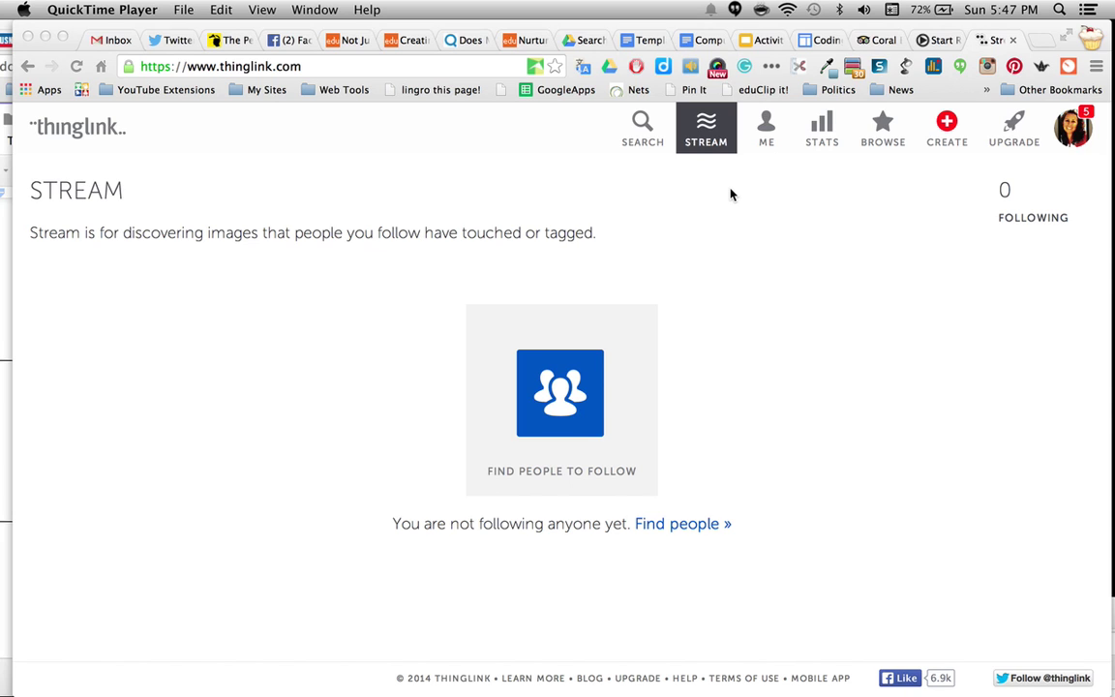
- Run a ThingLink image search for 'addition' to show its results
{"action": "left_click", "coordinate": [642, 127]}
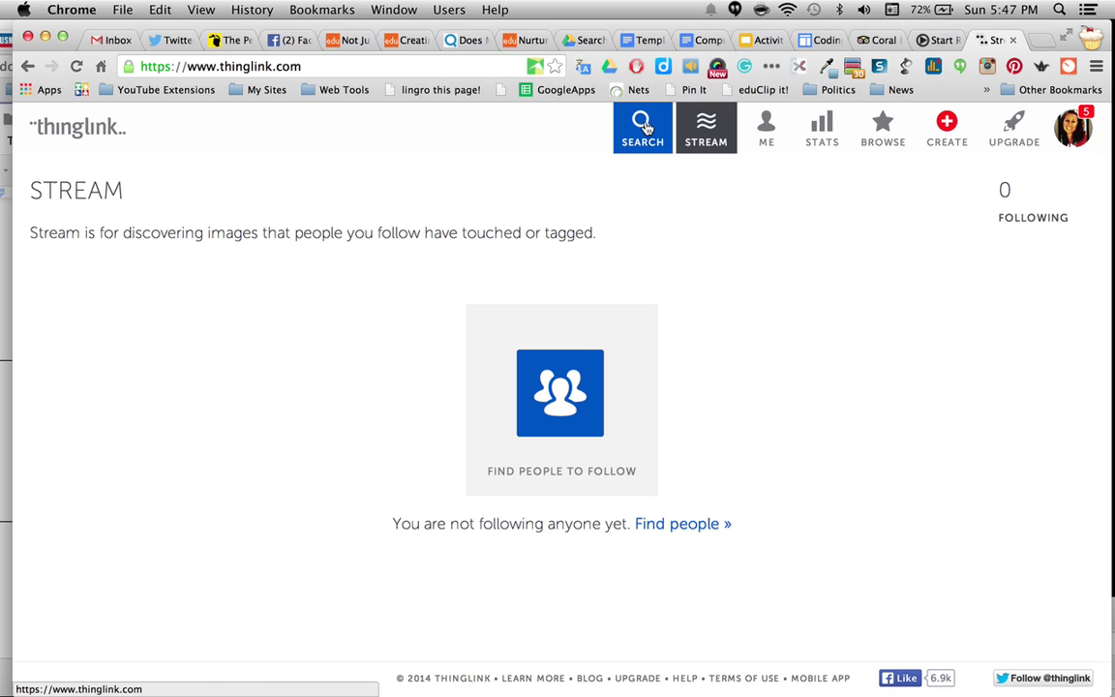
{"action": "left_click", "coordinate": [645, 128]}
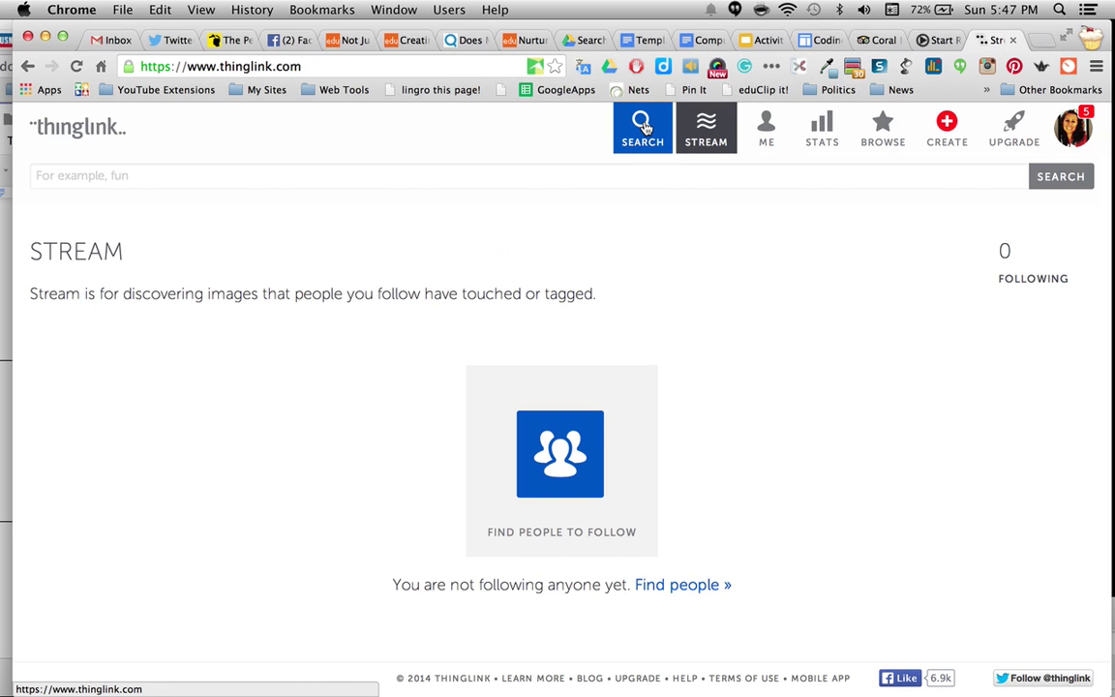
{"action": "left_click", "coordinate": [295, 179]}
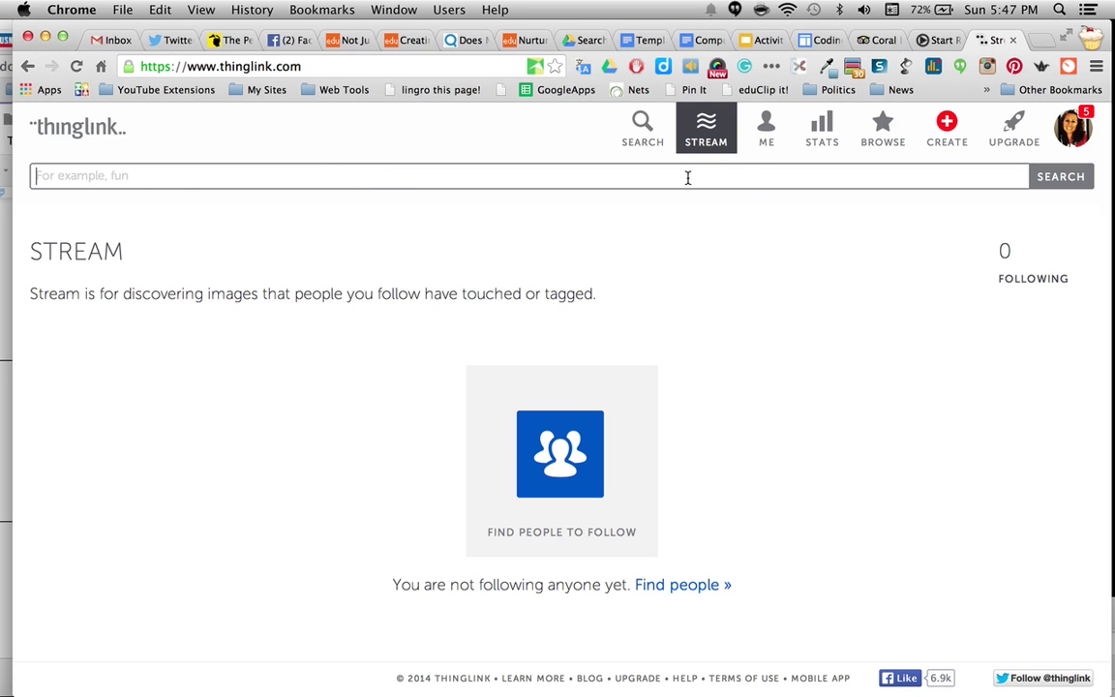
{"action": "type", "text": "addition"}
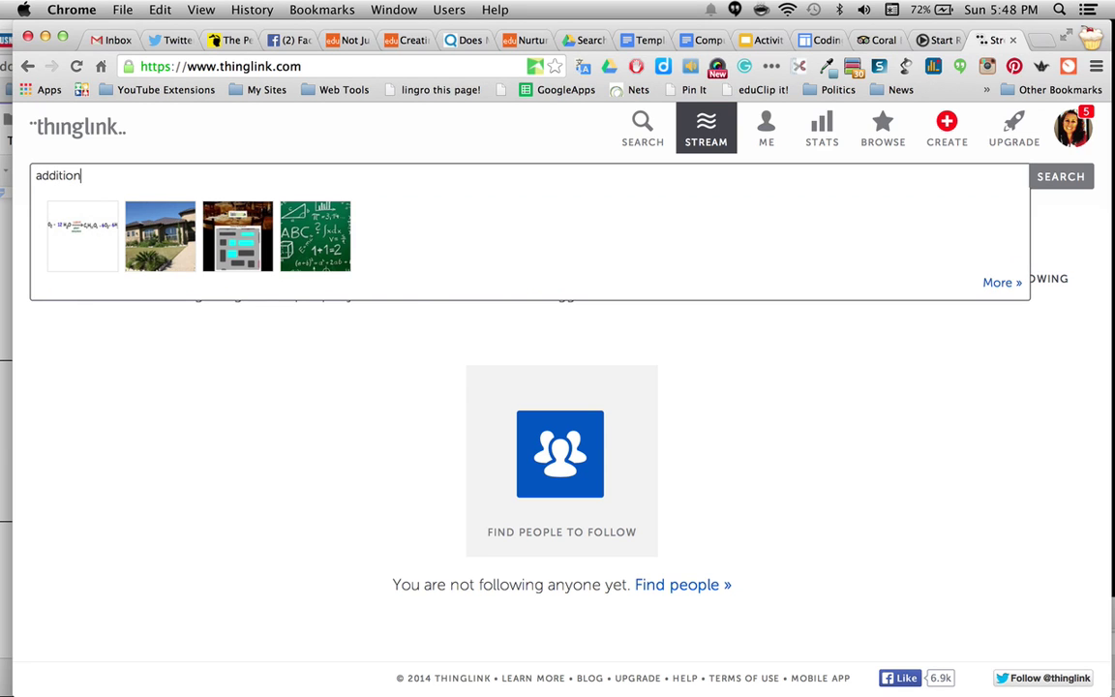
{"action": "key", "text": "Return"}
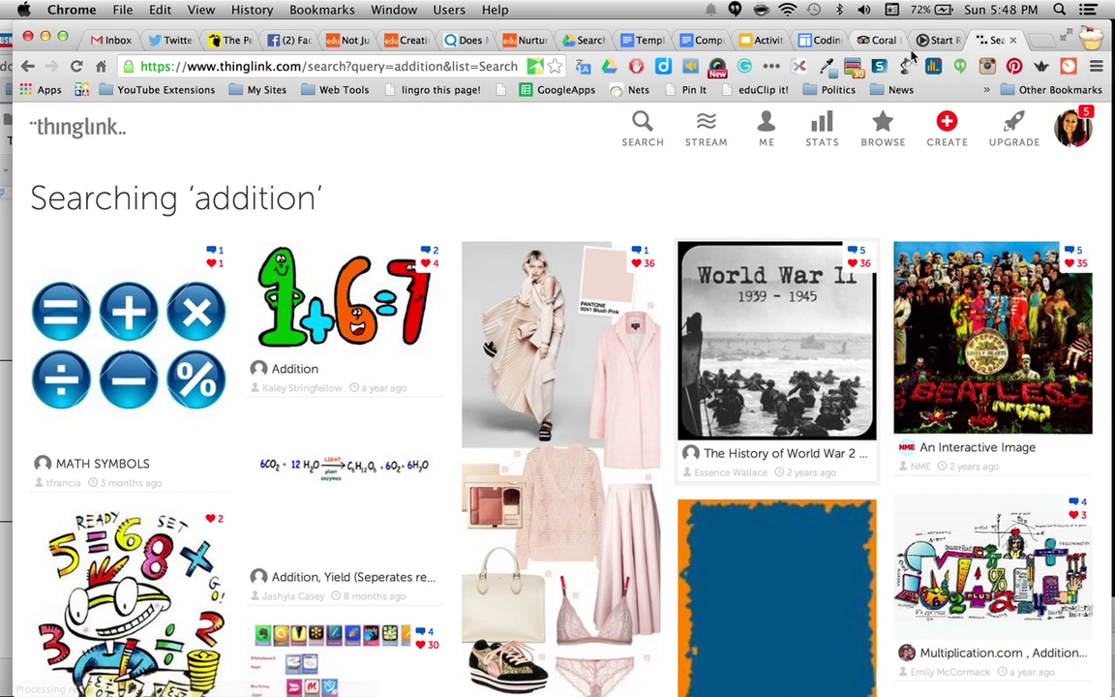
- Open the 'Addition' (1+6=7) image and reveal its hotspot tag popups
{"action": "left_click", "coordinate": [392, 308]}
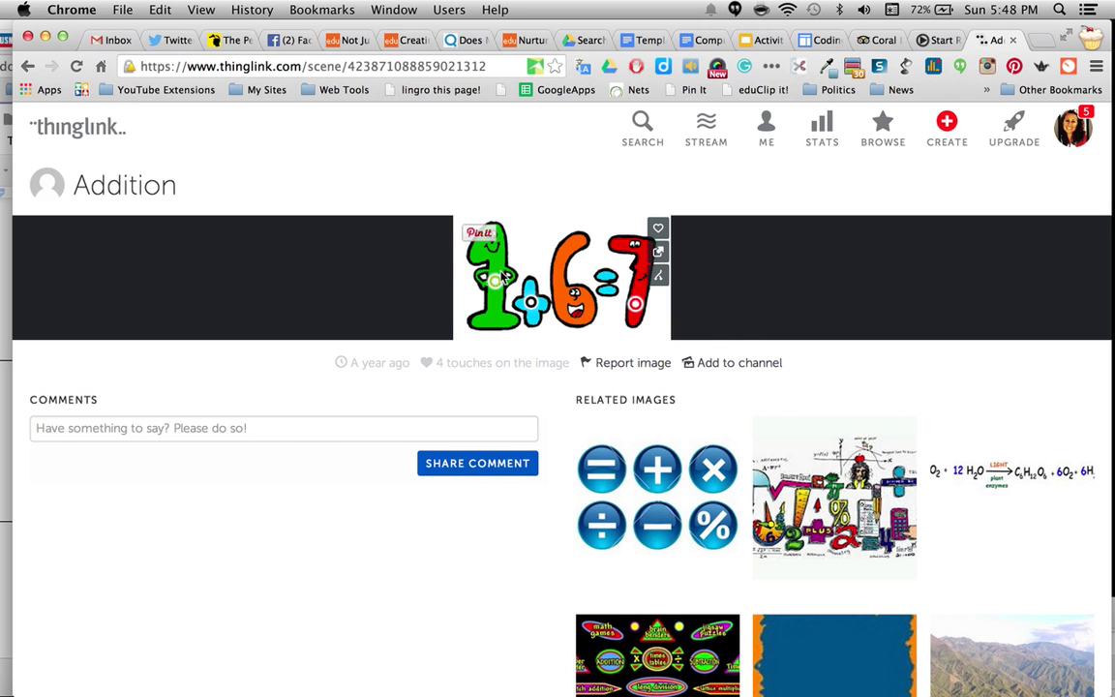
{"action": "mouse_move", "coordinate": [496, 281]}
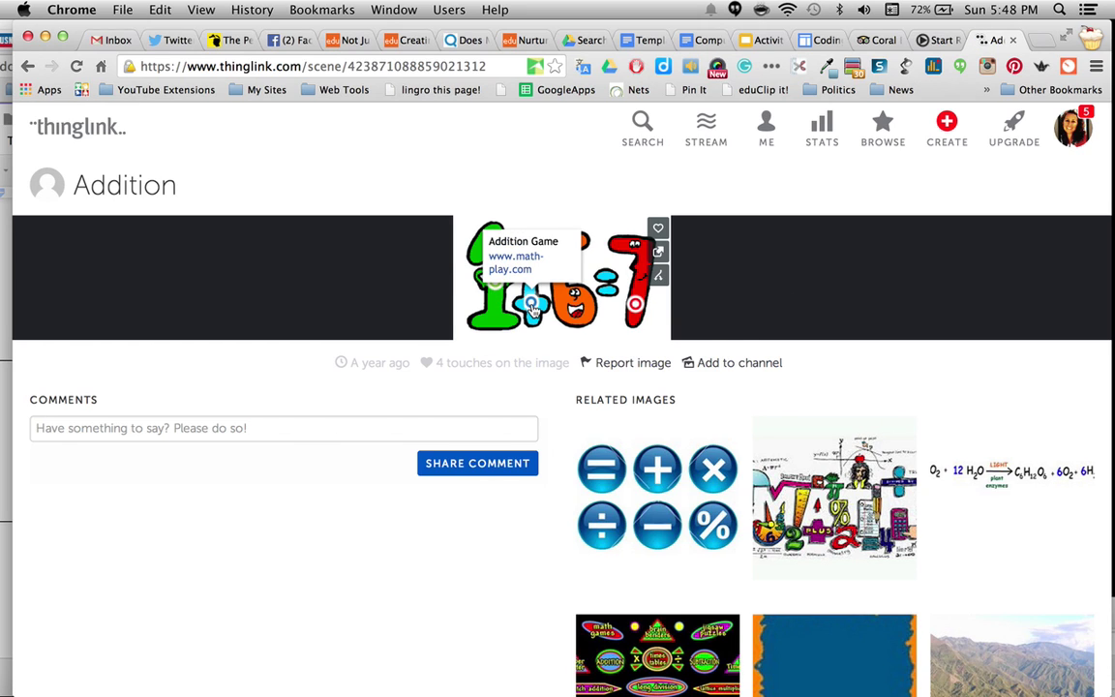
{"action": "mouse_move", "coordinate": [592, 257]}
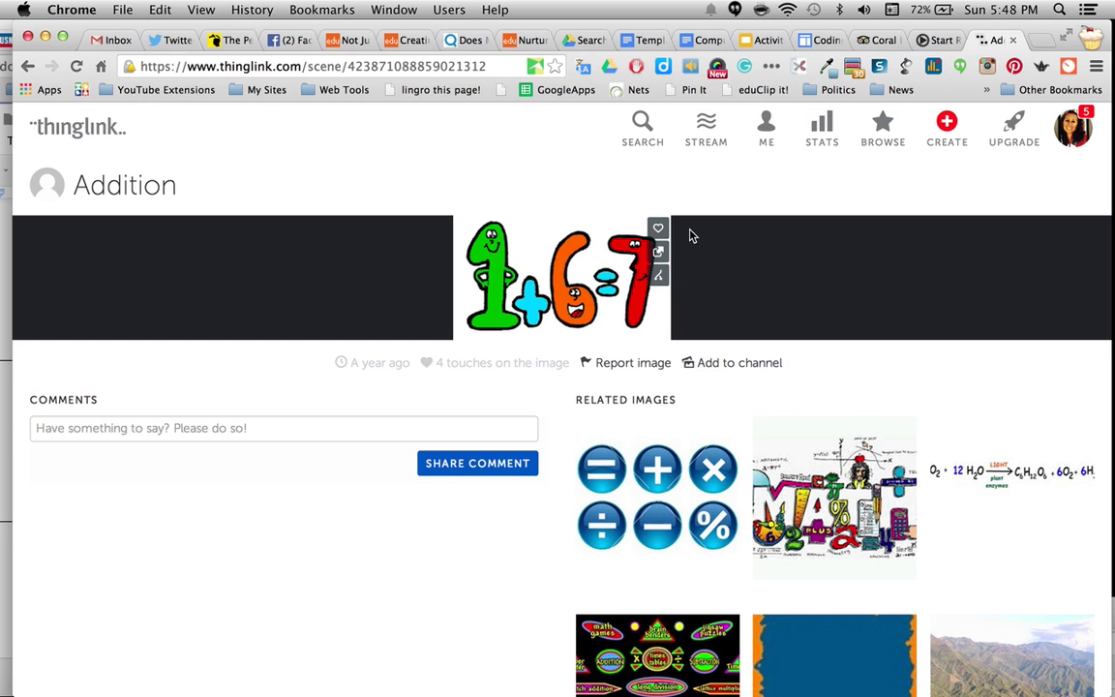
- Show the 14 touched images on your profile's Touches page
{"action": "left_click", "coordinate": [766, 135]}
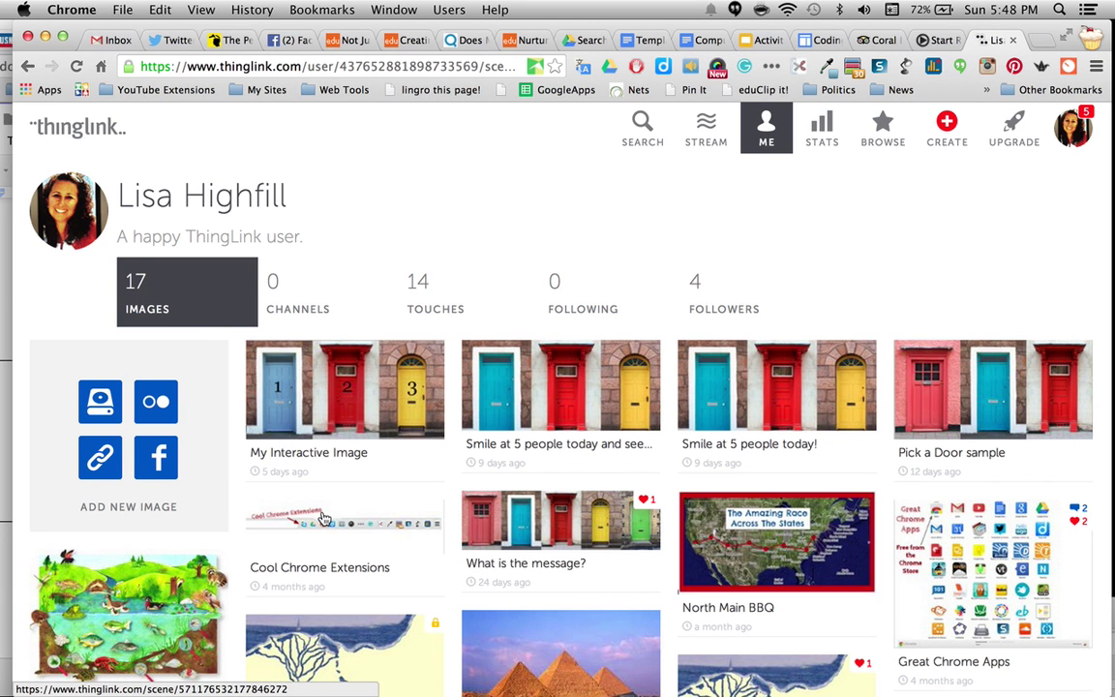
{"action": "scroll", "coordinate": [319, 508], "scroll_direction": "down", "scroll_amount": 10}
{"action": "scroll", "coordinate": [322, 517], "scroll_direction": "up", "scroll_amount": 10}
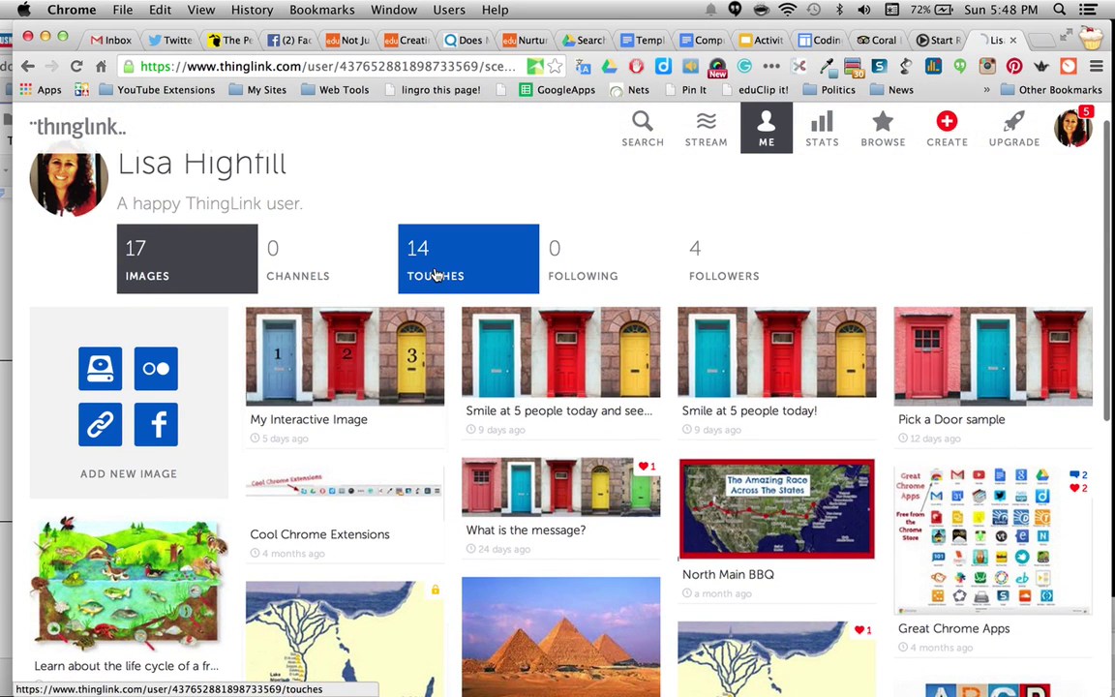
{"action": "left_click", "coordinate": [435, 276]}
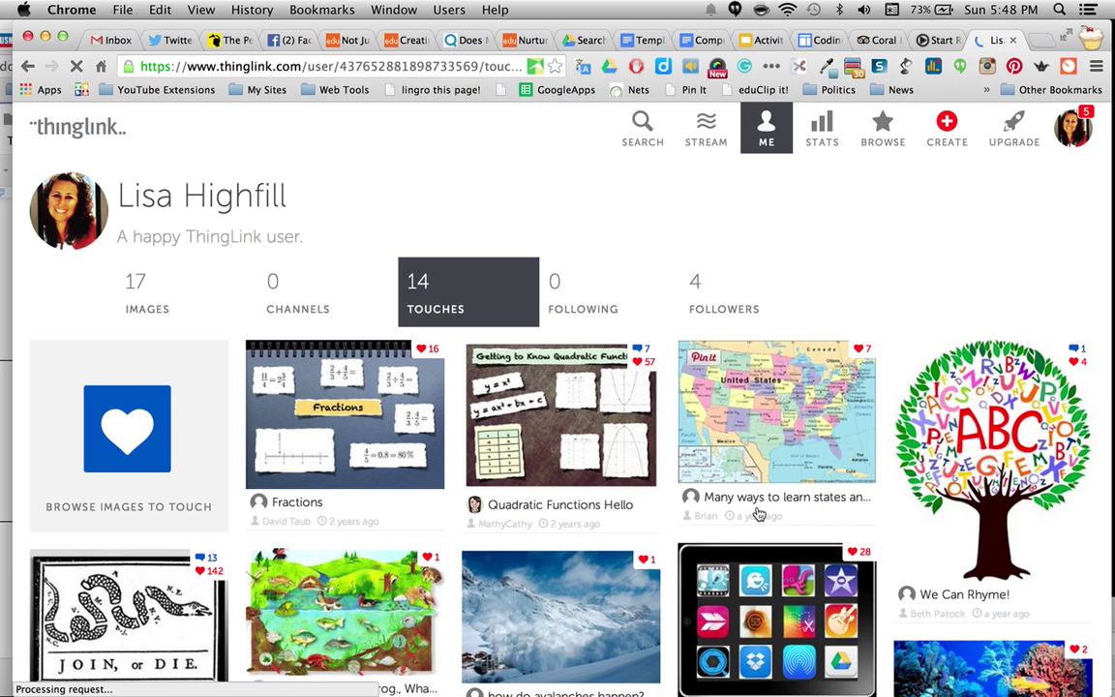
{"action": "scroll", "coordinate": [774, 540], "scroll_direction": "down", "scroll_amount": 2}
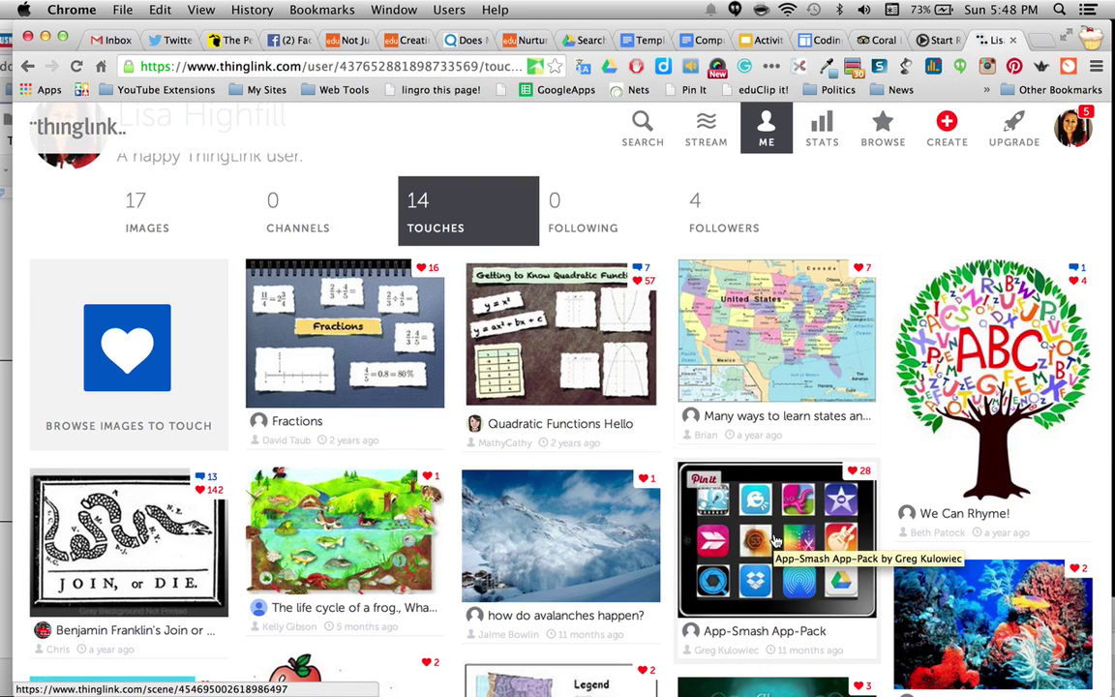
{"action": "left_click", "coordinate": [330, 360]}
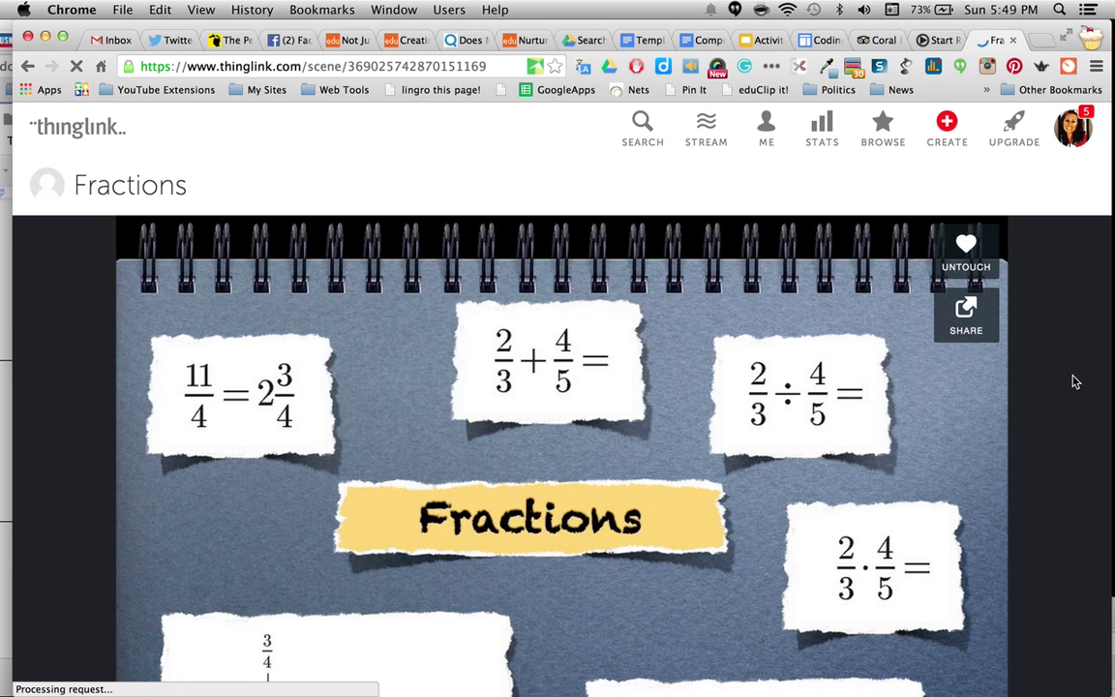
{"action": "scroll", "coordinate": [1074, 381], "scroll_direction": "down", "scroll_amount": 3}
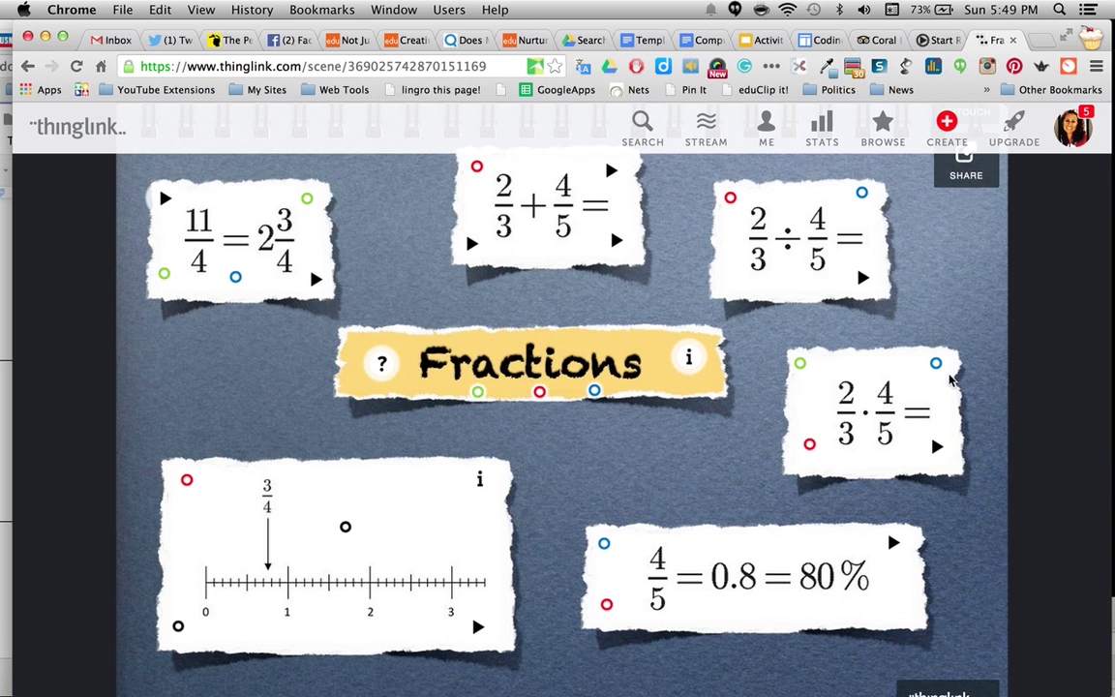
{"action": "mouse_move", "coordinate": [939, 371]}
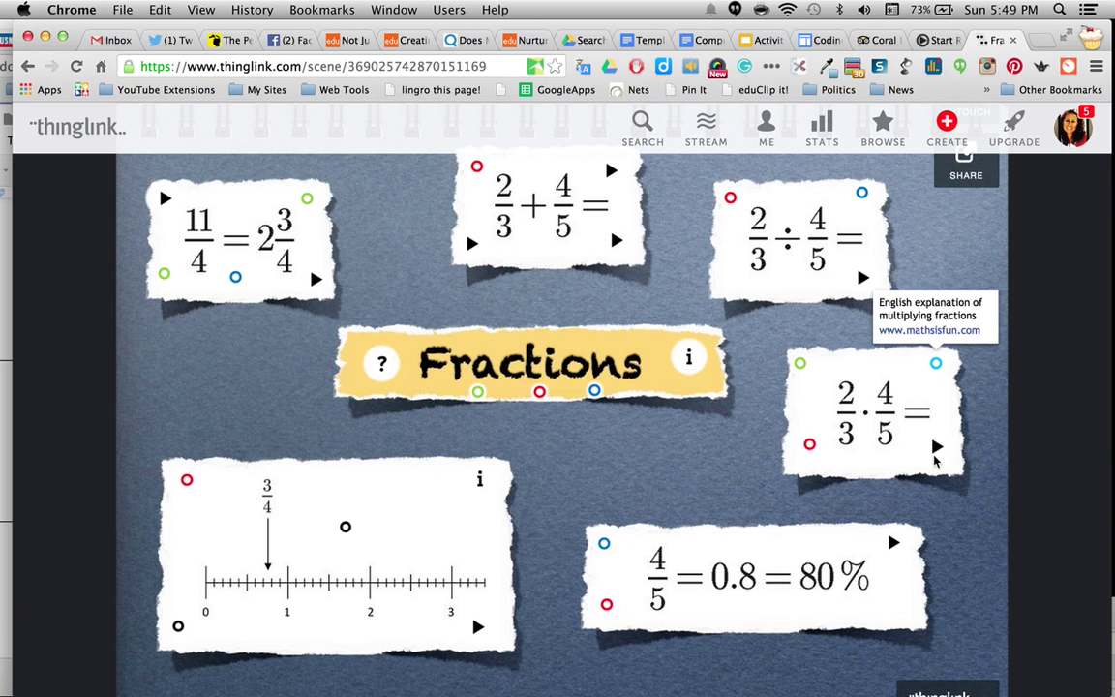
{"action": "mouse_move", "coordinate": [935, 448]}
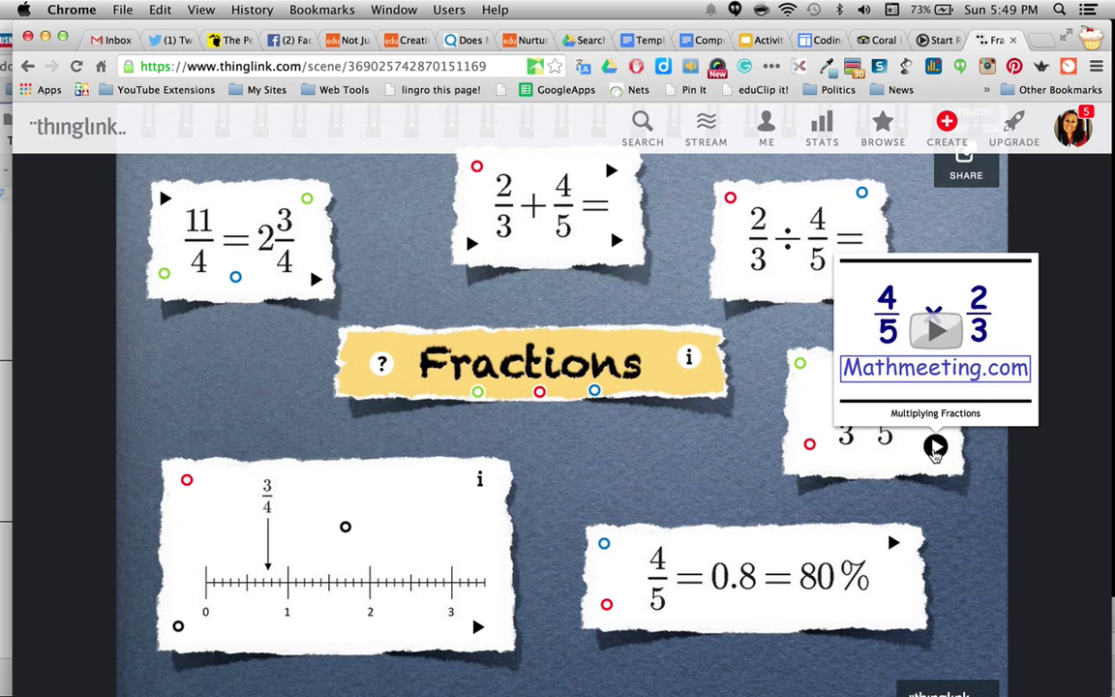
{"action": "mouse_move", "coordinate": [810, 447]}
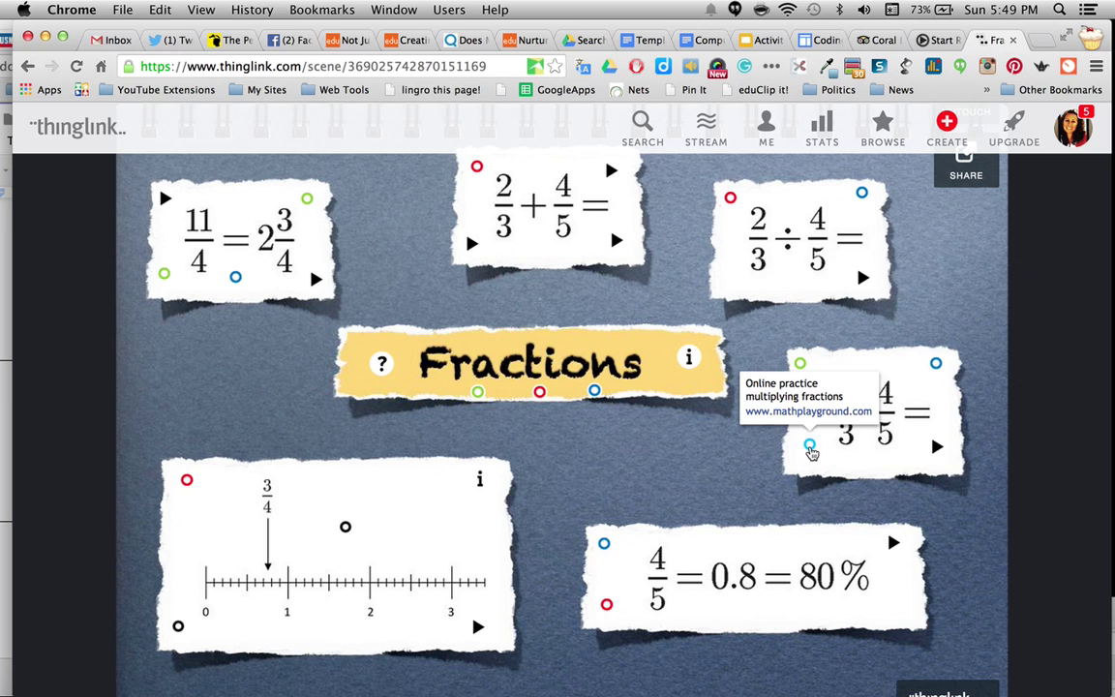
{"action": "mouse_move", "coordinate": [799, 364]}
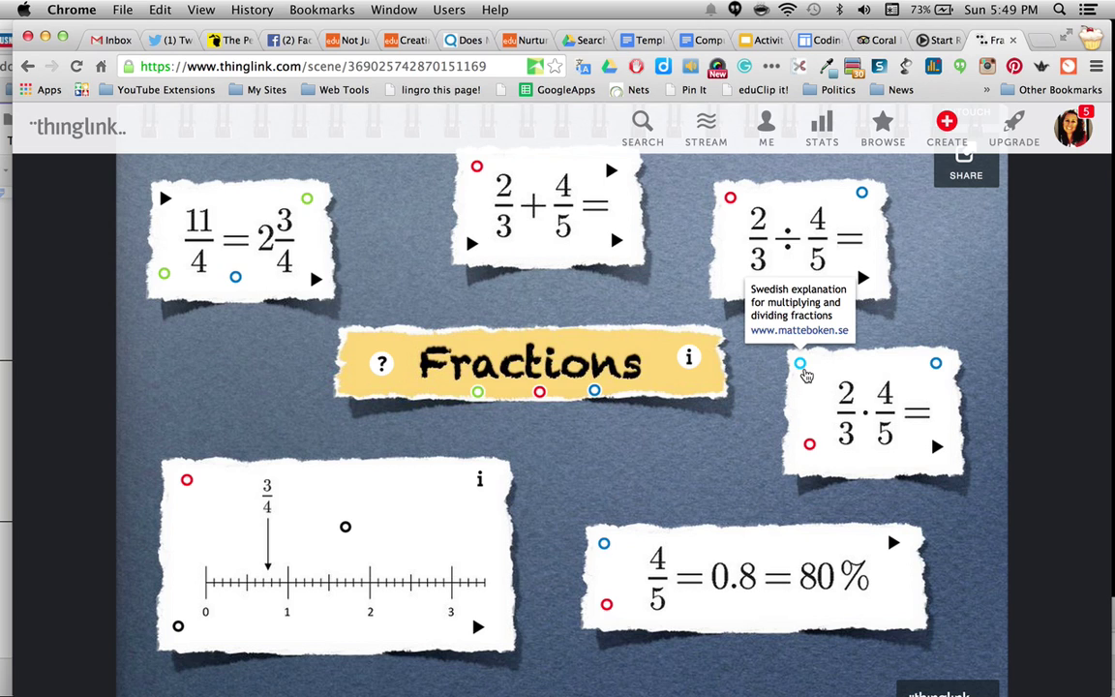
{"action": "mouse_move", "coordinate": [687, 357]}
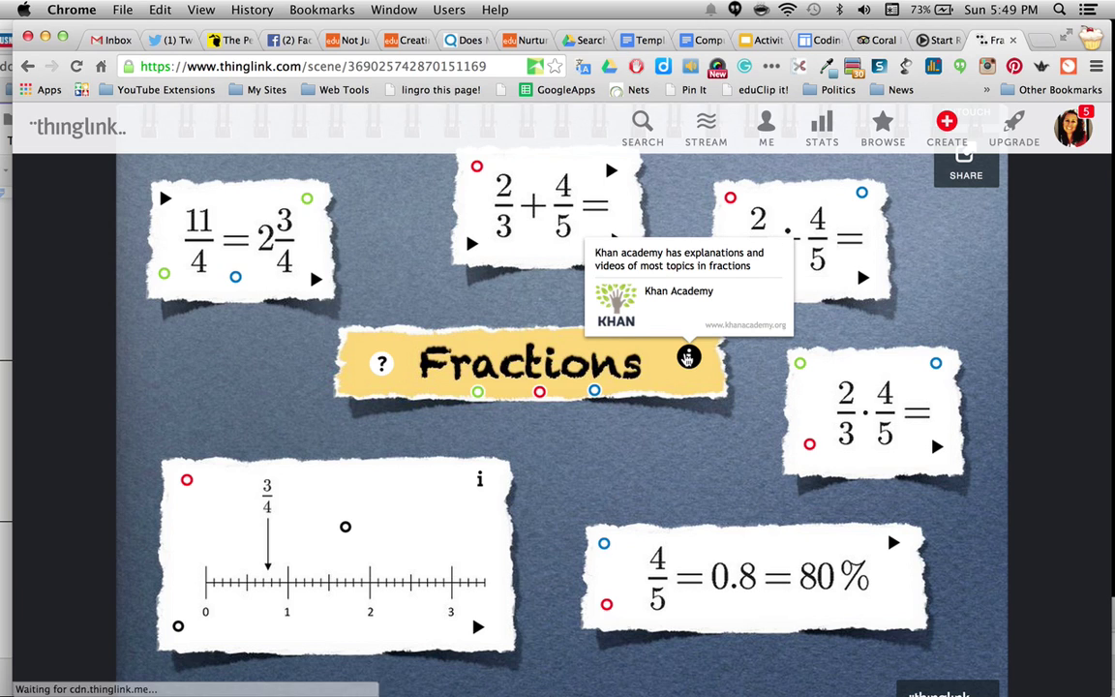
{"action": "mouse_move", "coordinate": [383, 363]}
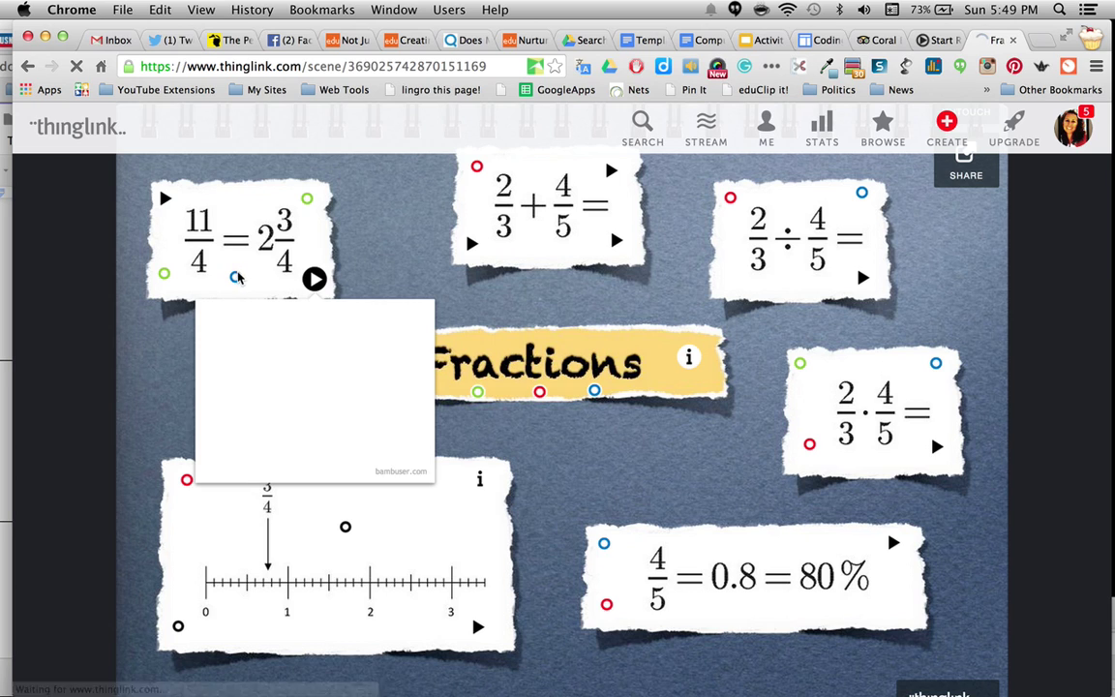
{"action": "mouse_move", "coordinate": [237, 281]}
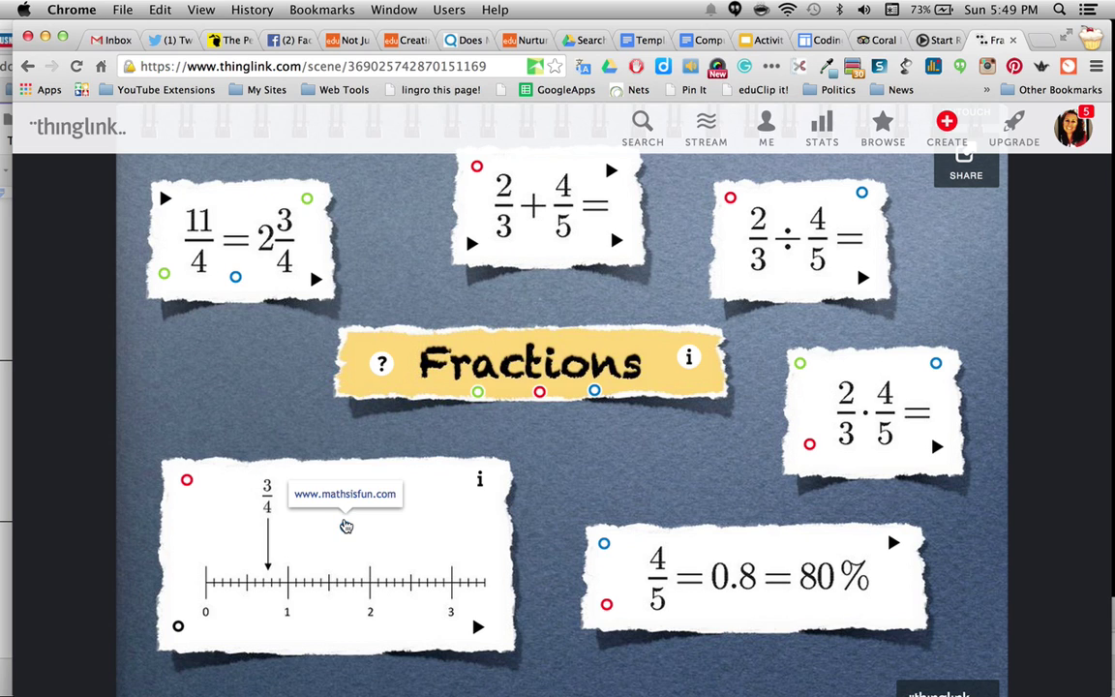
{"action": "mouse_move", "coordinate": [176, 629]}
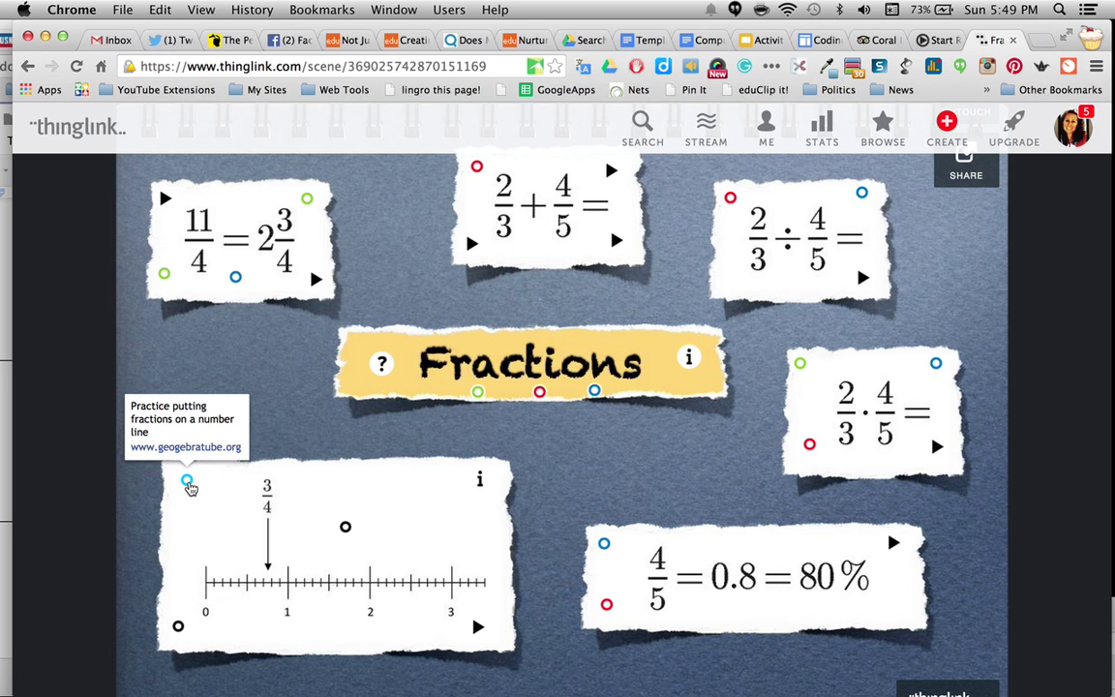
{"action": "scroll", "coordinate": [440, 470], "scroll_direction": "up", "scroll_amount": 4}
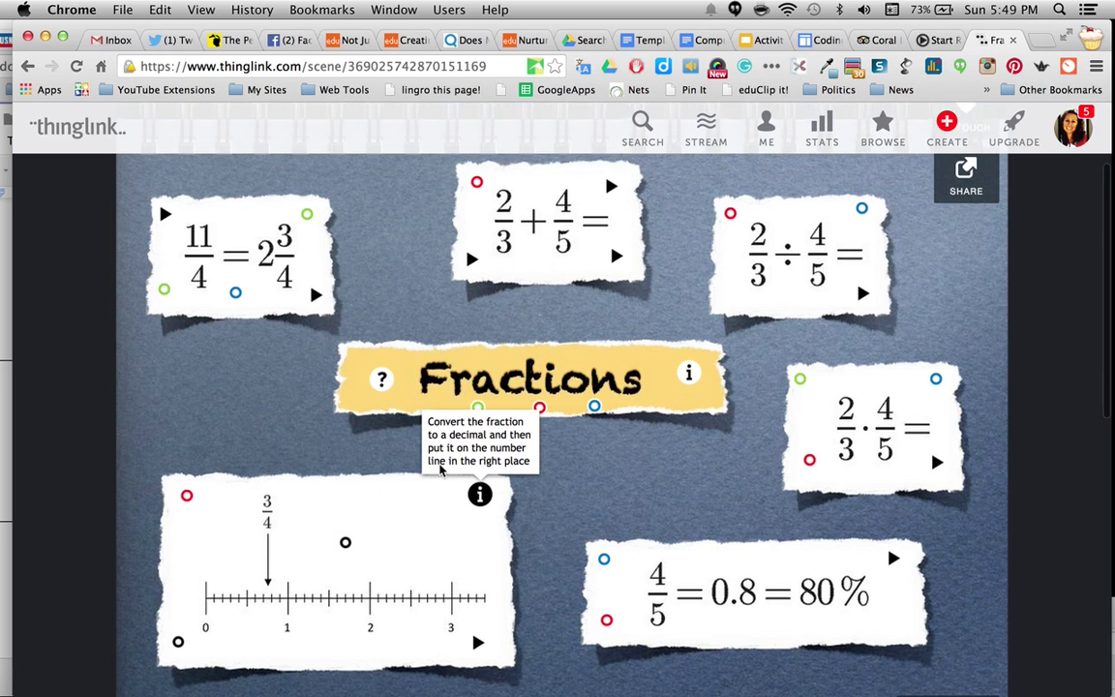
{"action": "mouse_move", "coordinate": [430, 356]}
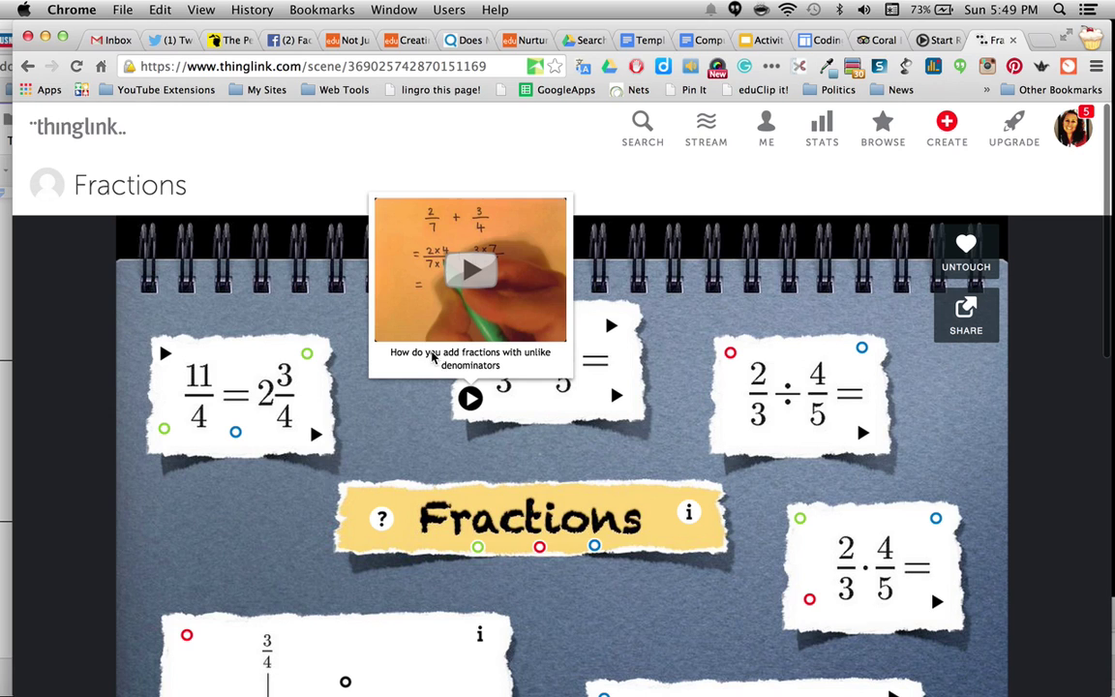
{"action": "left_click", "coordinate": [28, 66]}
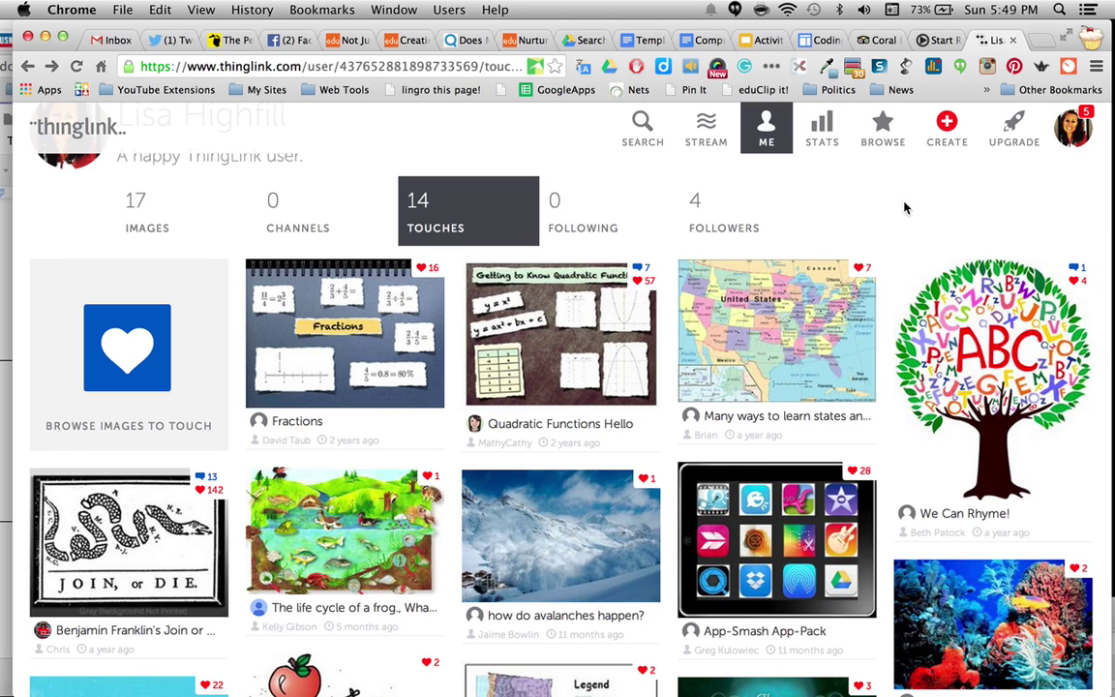
- Go to CREATE to reach the page for uploading images from the hard drive
{"action": "left_click", "coordinate": [948, 130]}
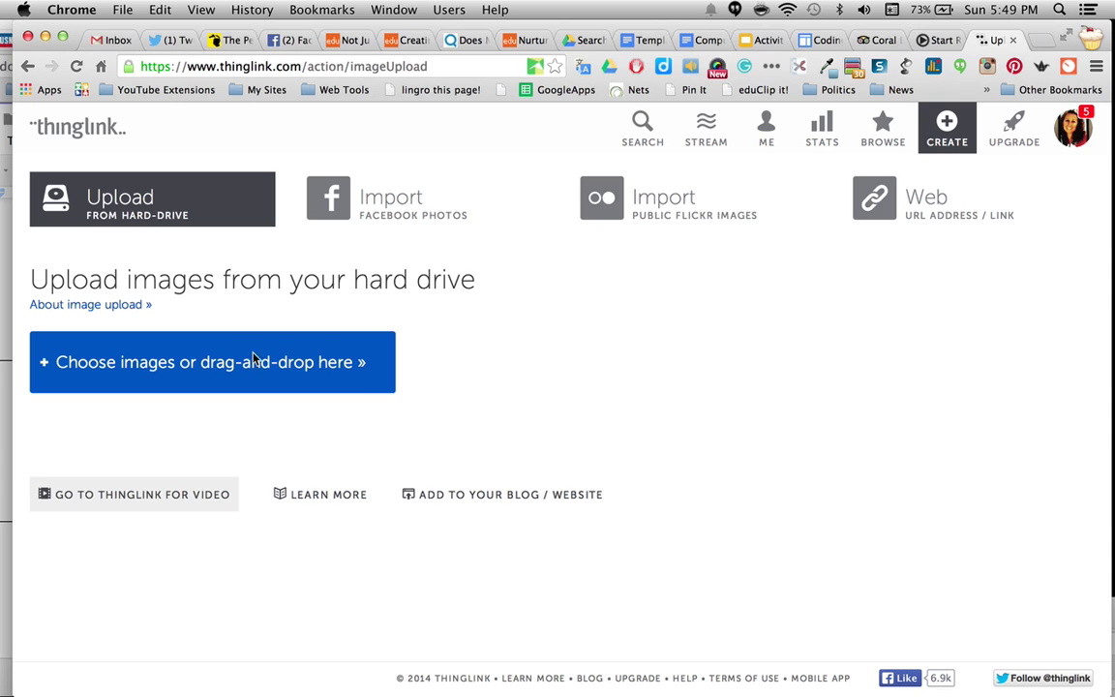
- Upload 'Screen Shot 2014-09-28 at 5.36.43 PM' from the Desktop into the tag editor
{"action": "left_click", "coordinate": [190, 371]}
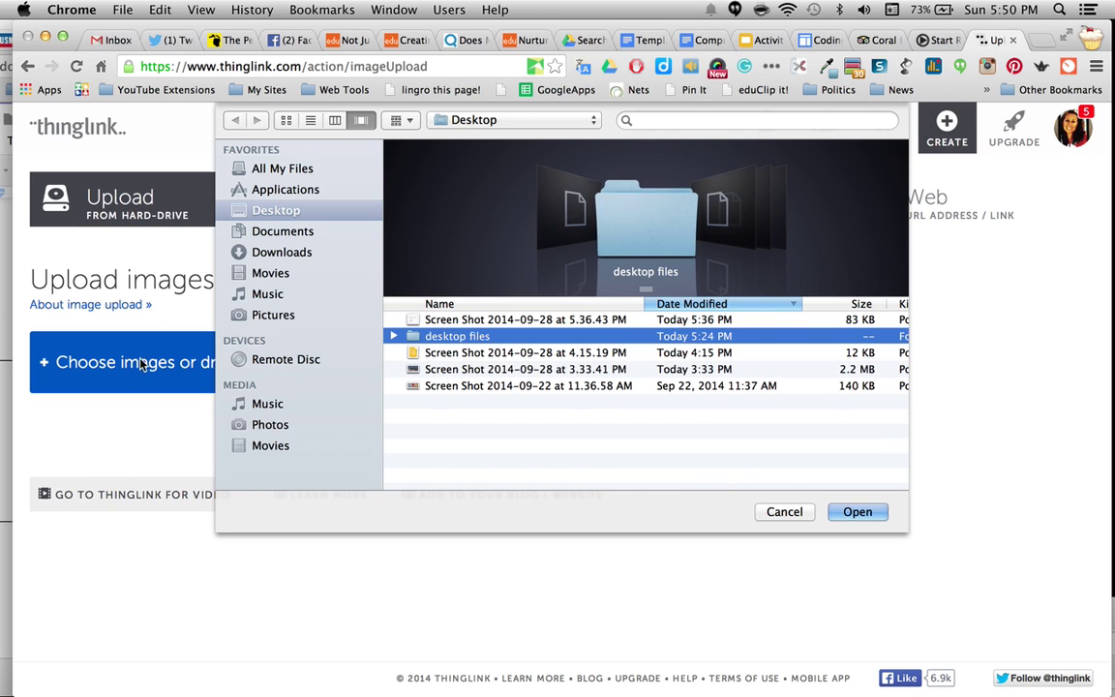
{"action": "left_click", "coordinate": [437, 321]}
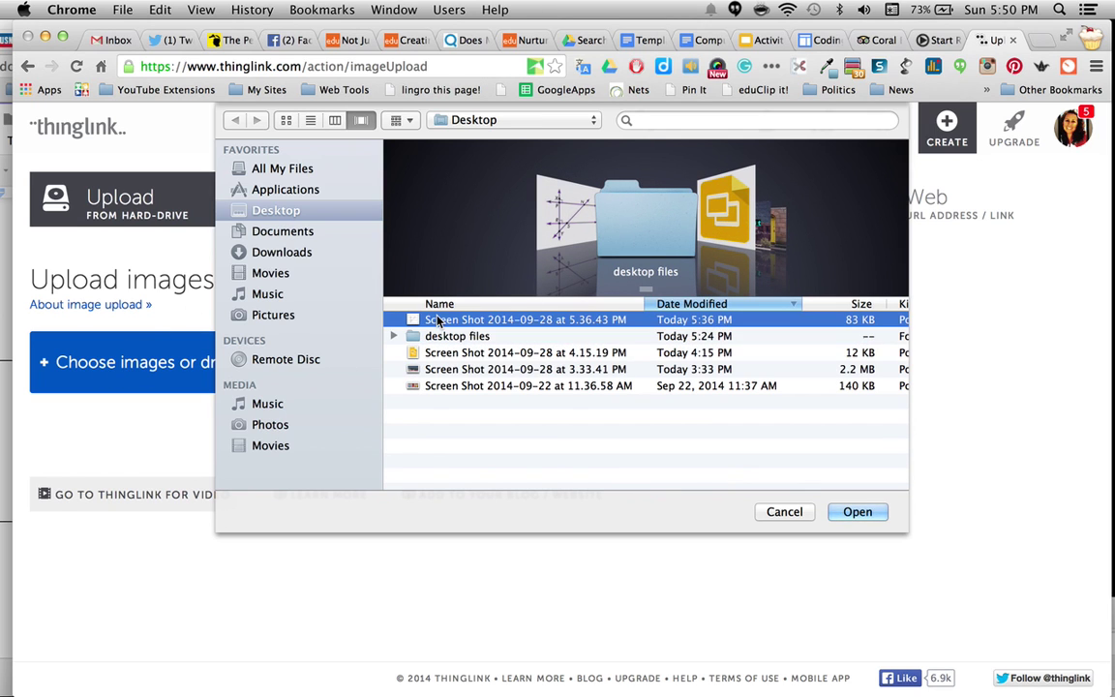
{"action": "left_click", "coordinate": [855, 513]}
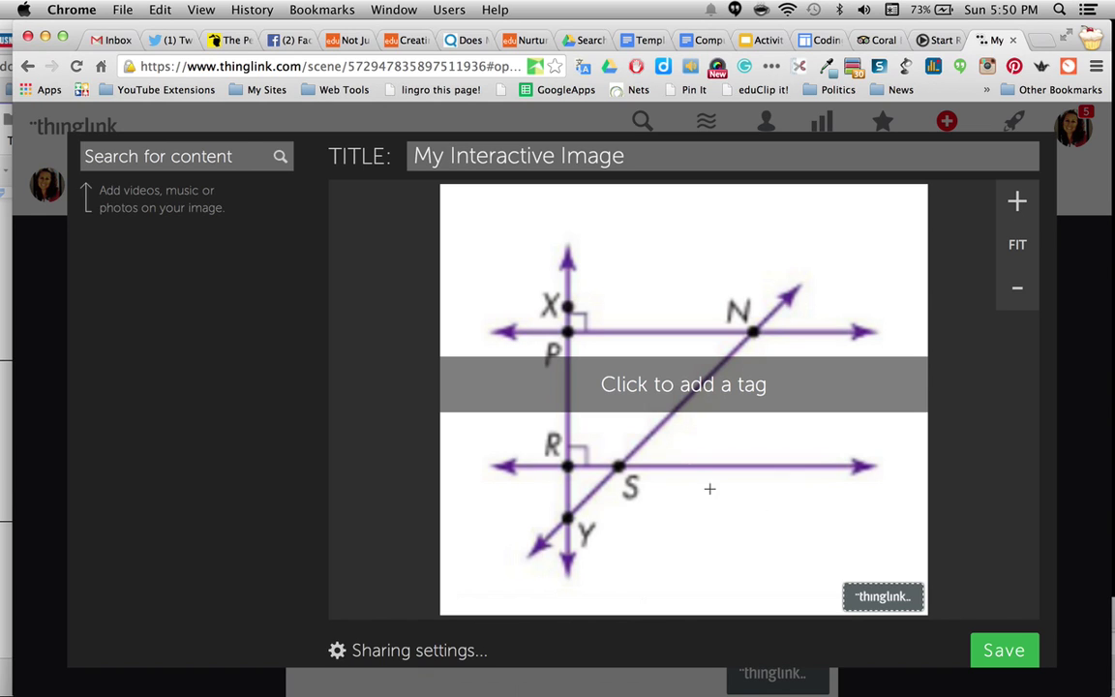
- Save a red-ring tag at point S with the text 'Intersecting lines'
{"action": "left_click", "coordinate": [618, 466]}
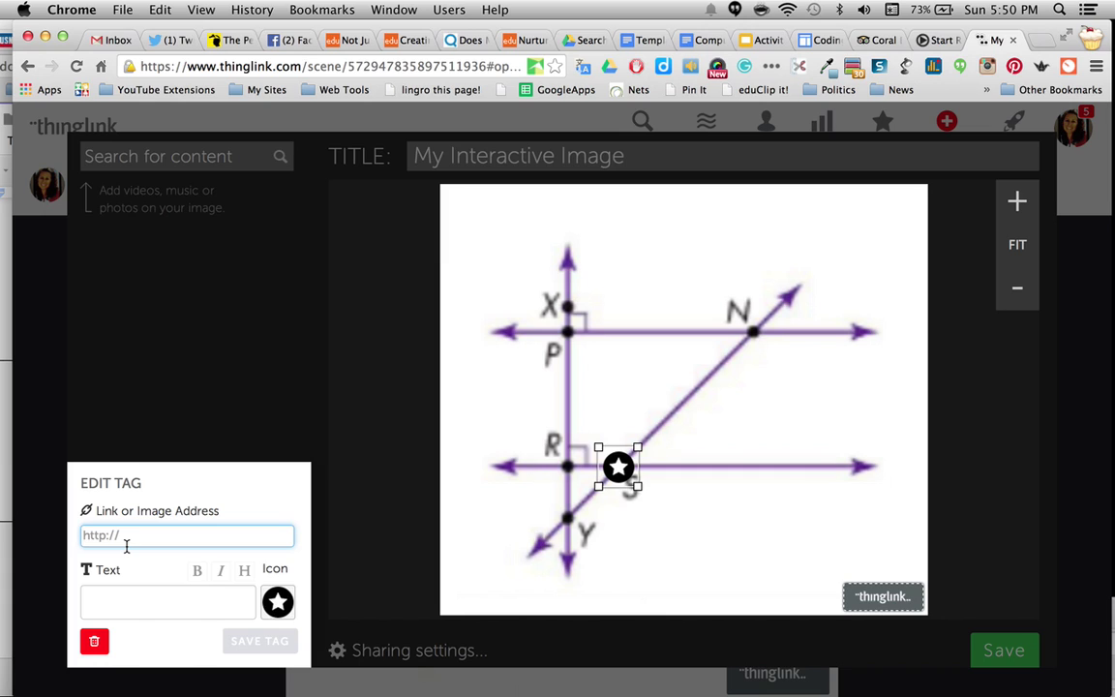
{"action": "left_click", "coordinate": [104, 596]}
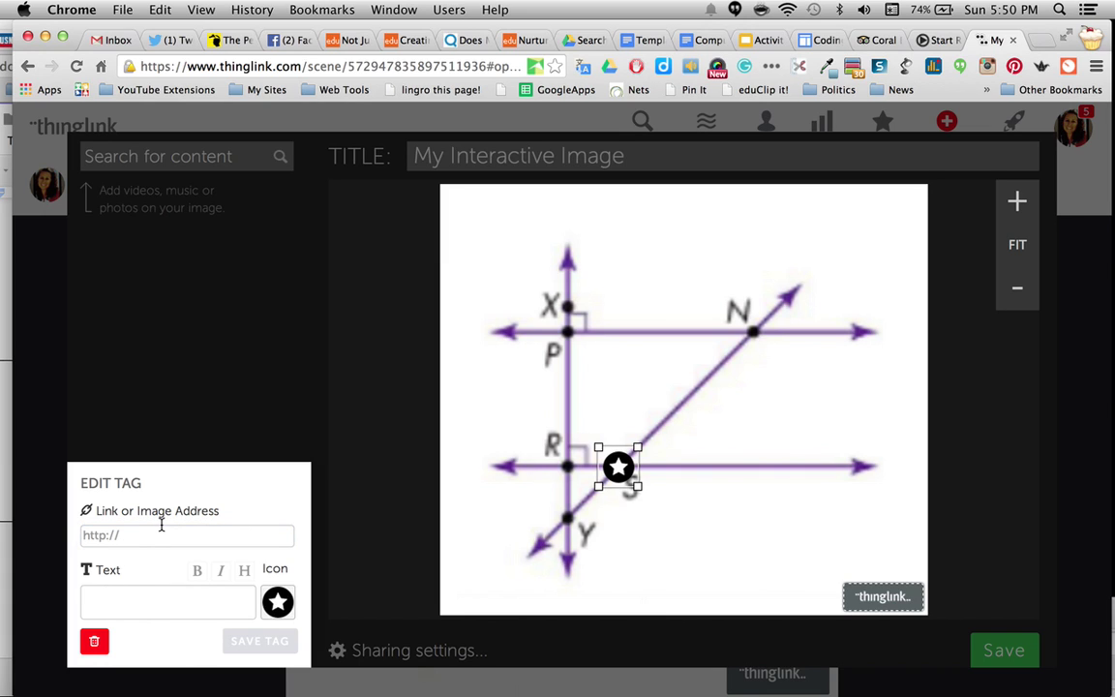
{"action": "type", "text": "Int"}
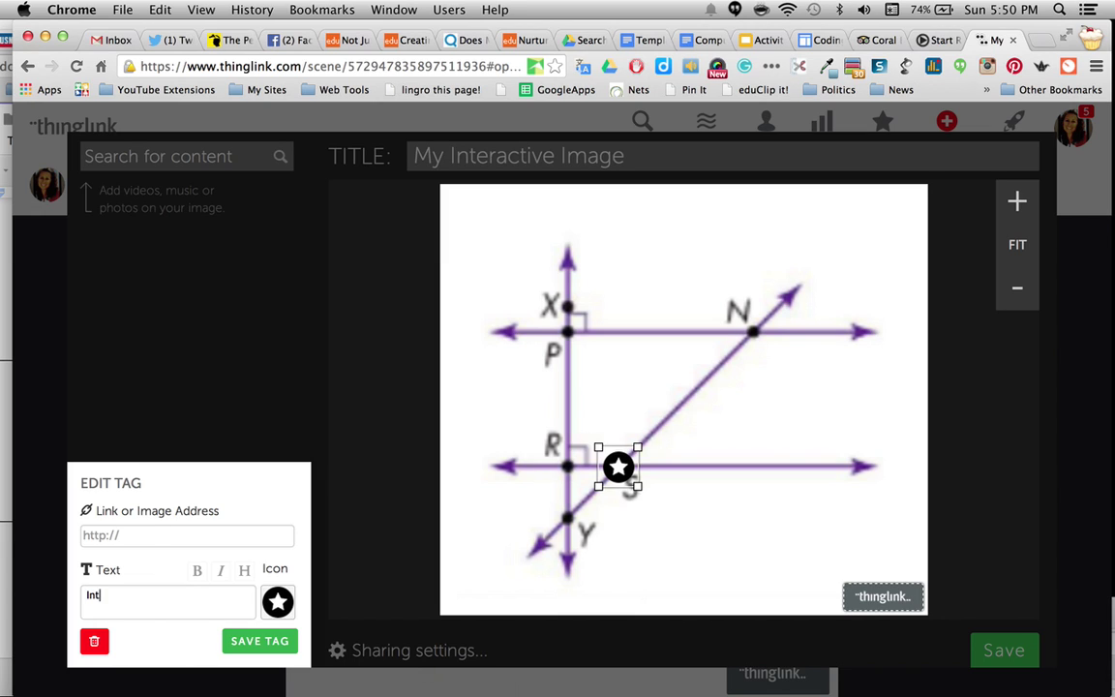
{"action": "type", "text": "ersect"}
{"action": "key", "text": "BackSpace"}
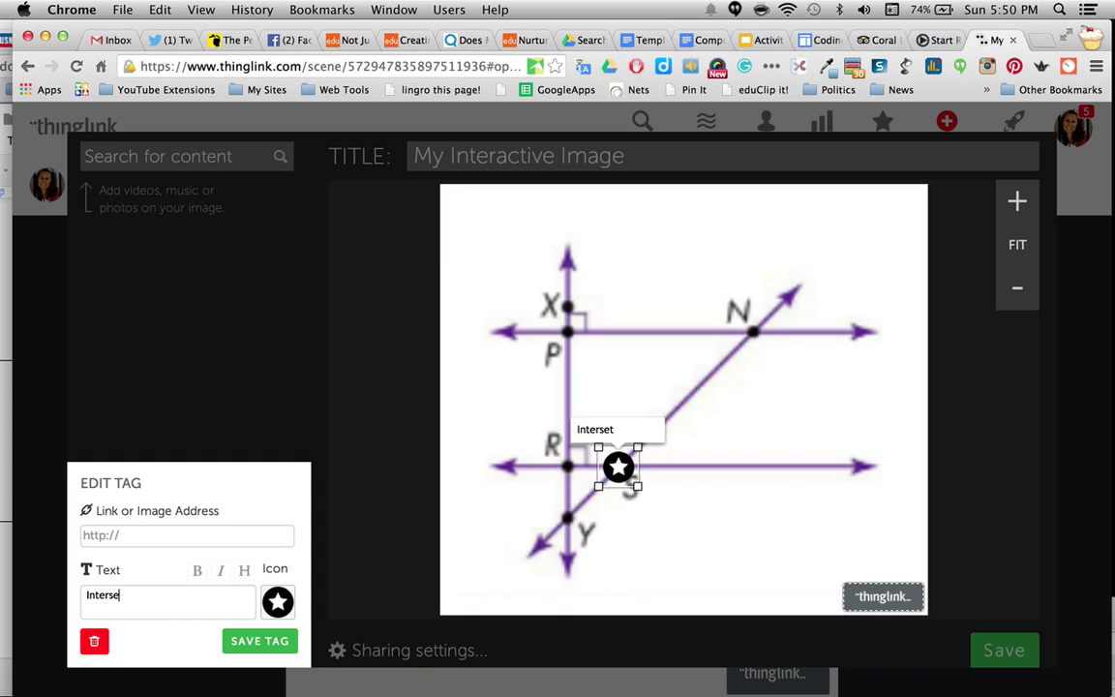
{"action": "type", "text": "cting lines"}
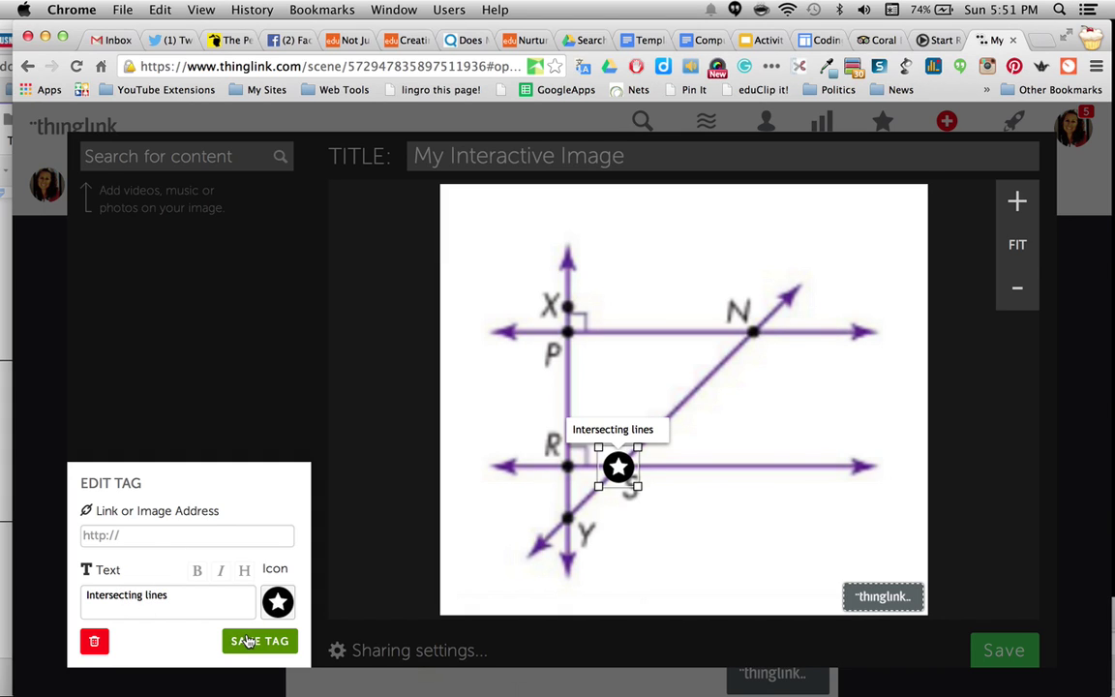
{"action": "left_click", "coordinate": [278, 602]}
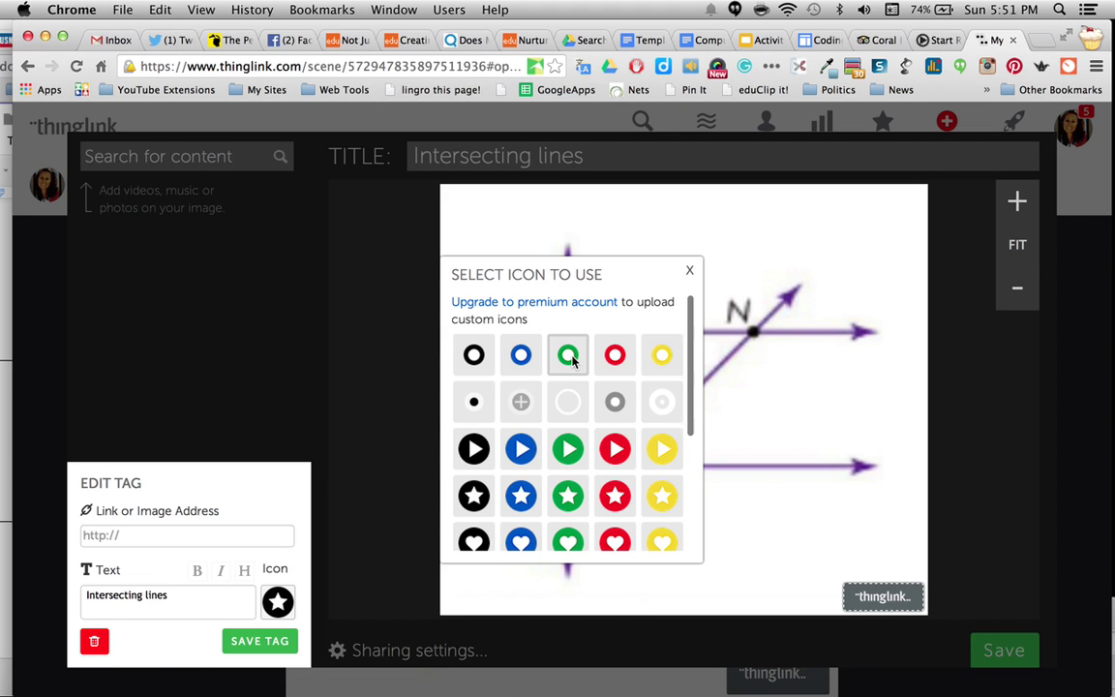
{"action": "left_click", "coordinate": [614, 356]}
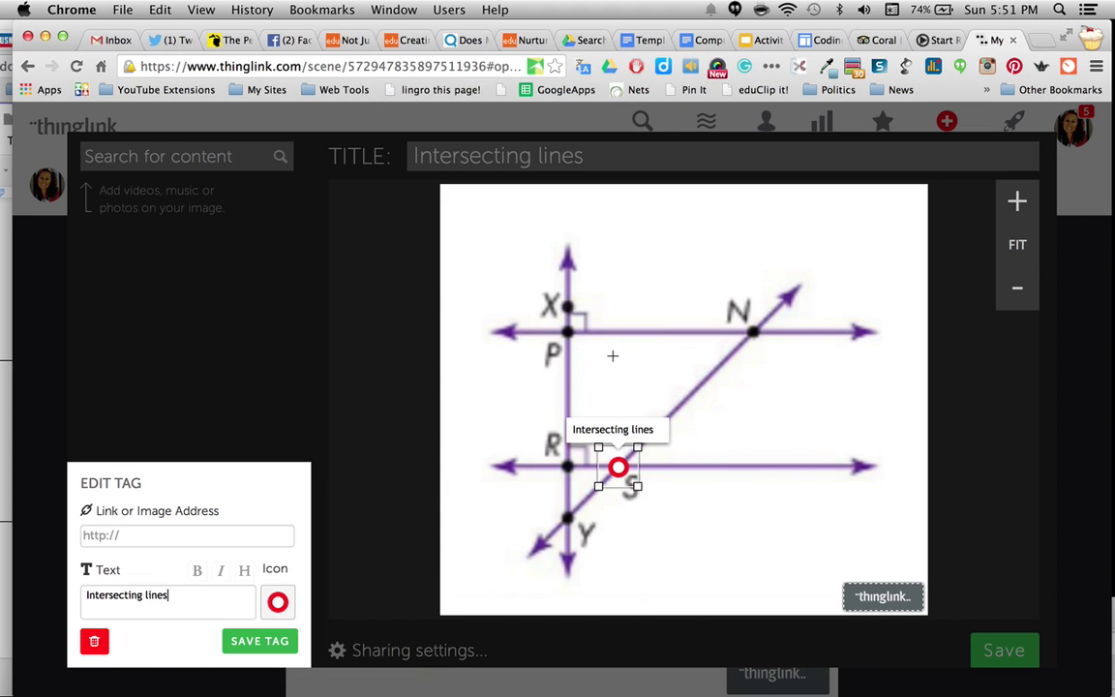
{"action": "left_click", "coordinate": [263, 638]}
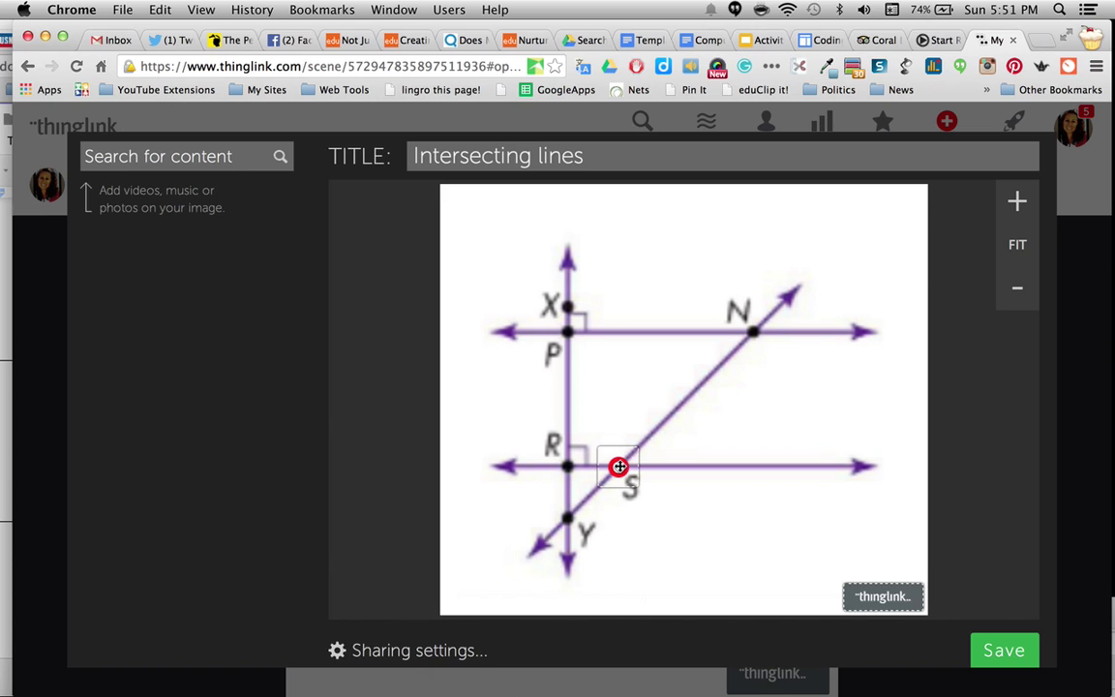
- Publish the image and check the red-ring tag at S on its page
{"action": "left_click", "coordinate": [989, 650]}
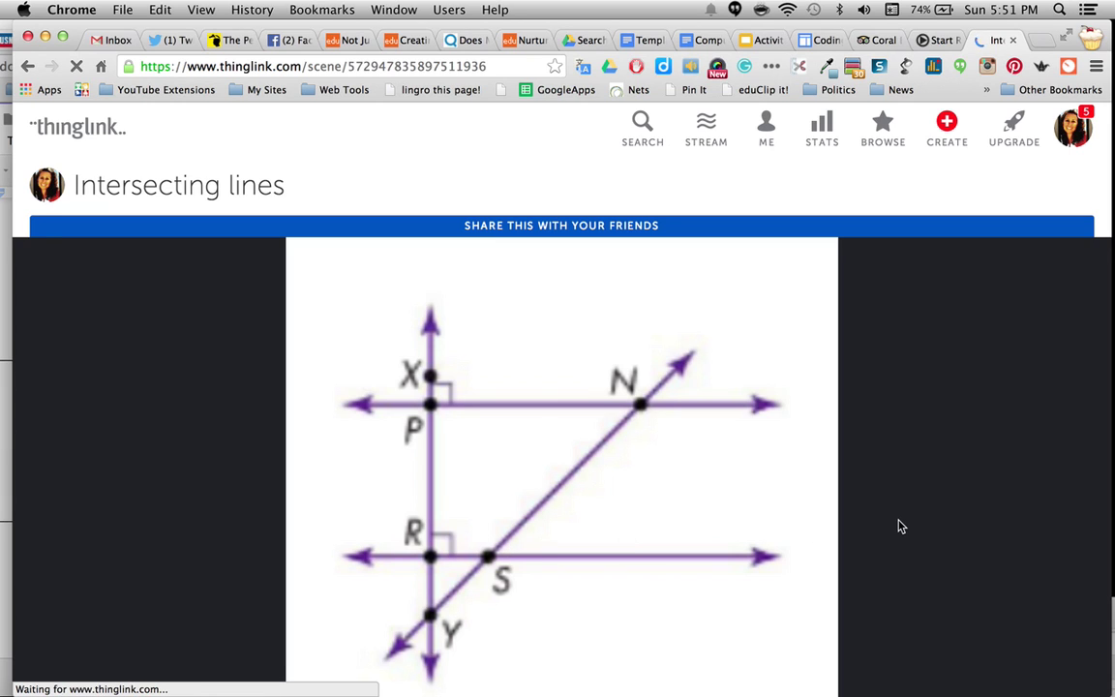
{"action": "scroll", "coordinate": [961, 547], "scroll_direction": "down", "scroll_amount": 3}
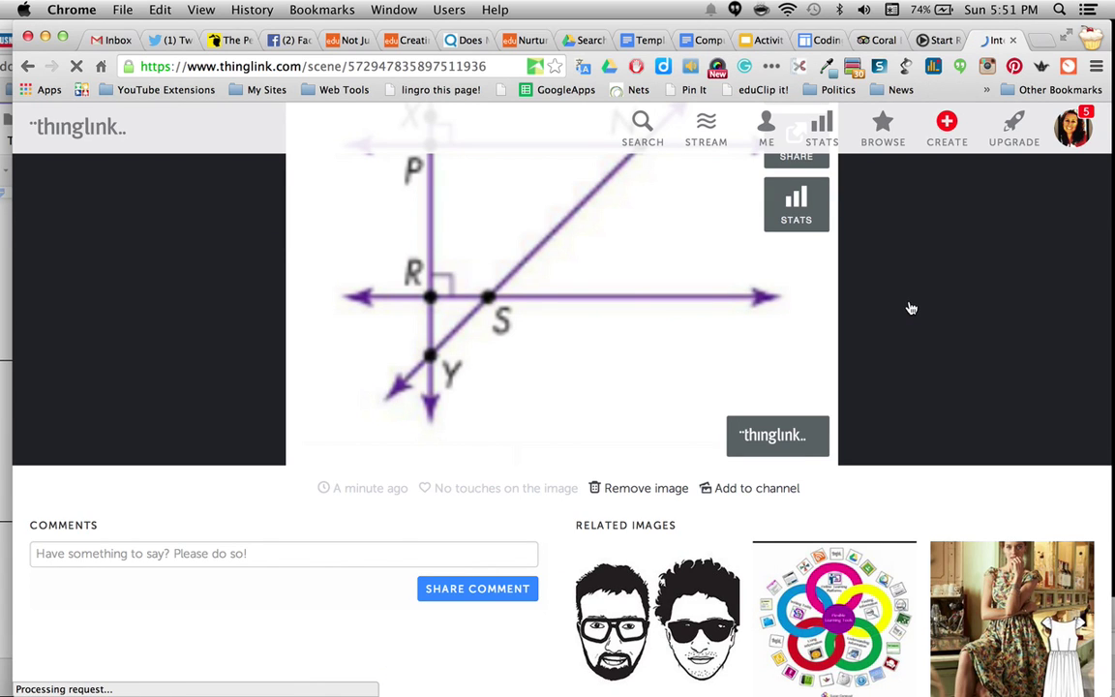
{"action": "scroll", "coordinate": [490, 309], "scroll_direction": "down", "scroll_amount": 4}
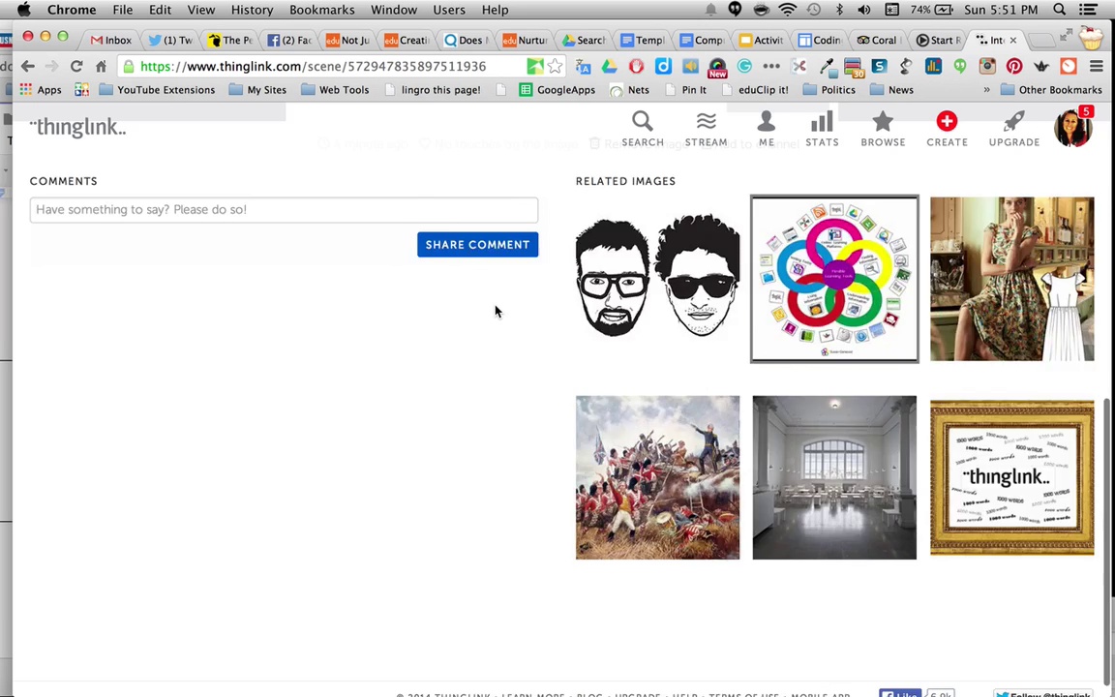
{"action": "scroll", "coordinate": [494, 311], "scroll_direction": "up", "scroll_amount": 6}
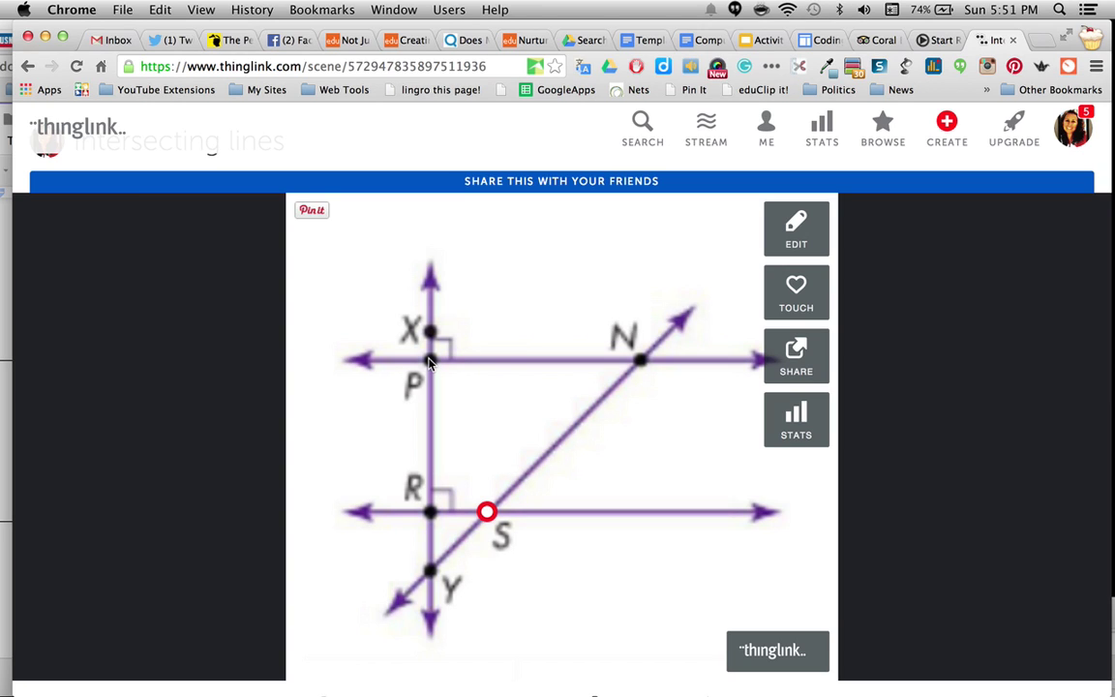
{"action": "mouse_move", "coordinate": [484, 516]}
- Switch the share embed code to a 634 × 560 iframe, select it, and close sharing
{"action": "left_click", "coordinate": [796, 354]}
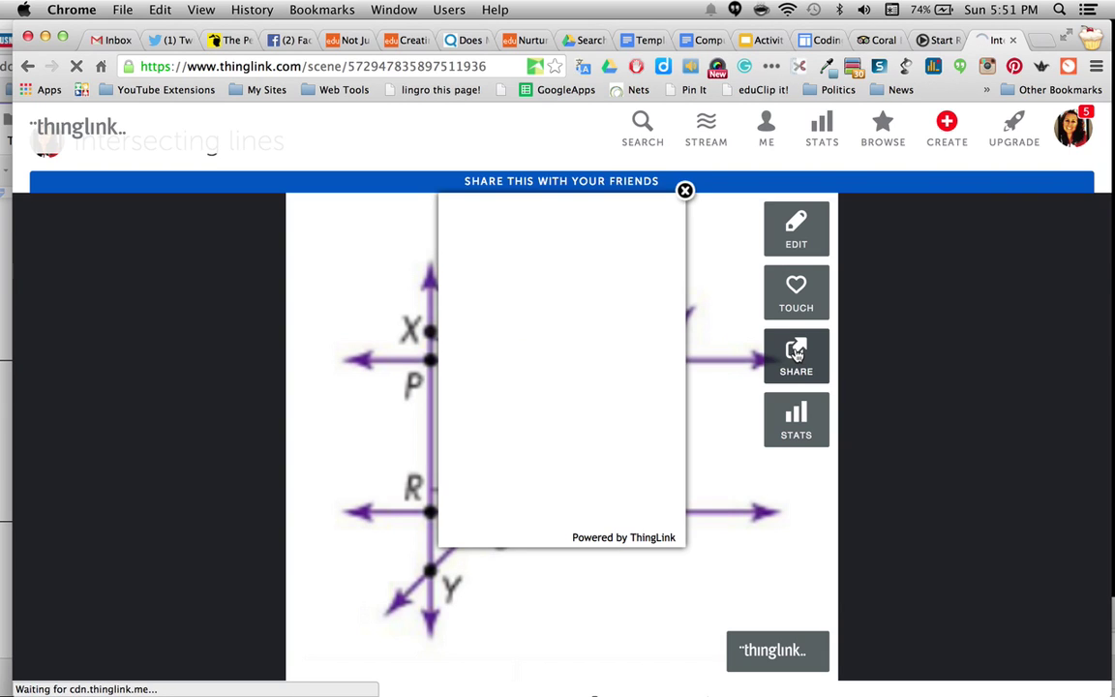
{"action": "left_click", "coordinate": [570, 341]}
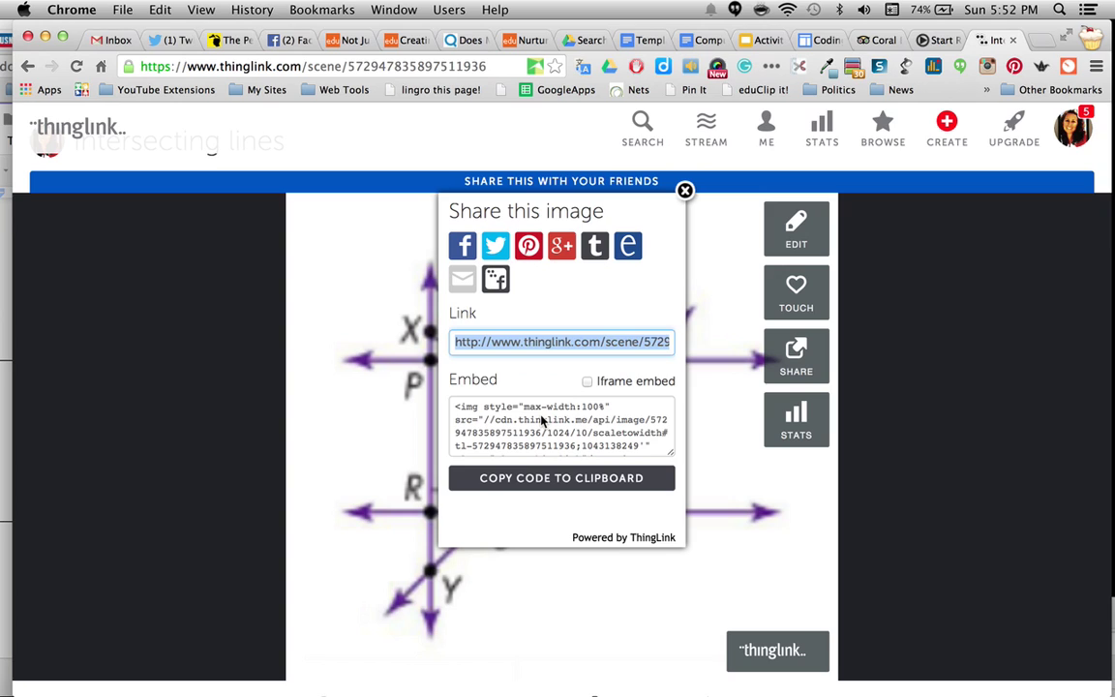
{"action": "left_click", "coordinate": [587, 382]}
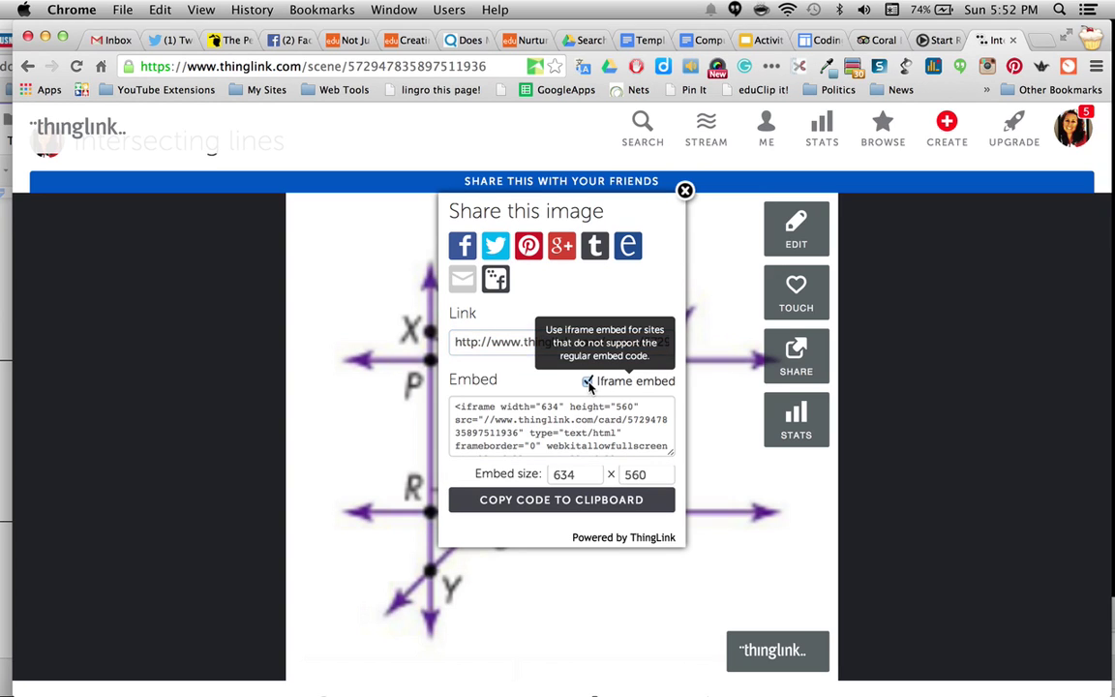
{"action": "left_click", "coordinate": [458, 415]}
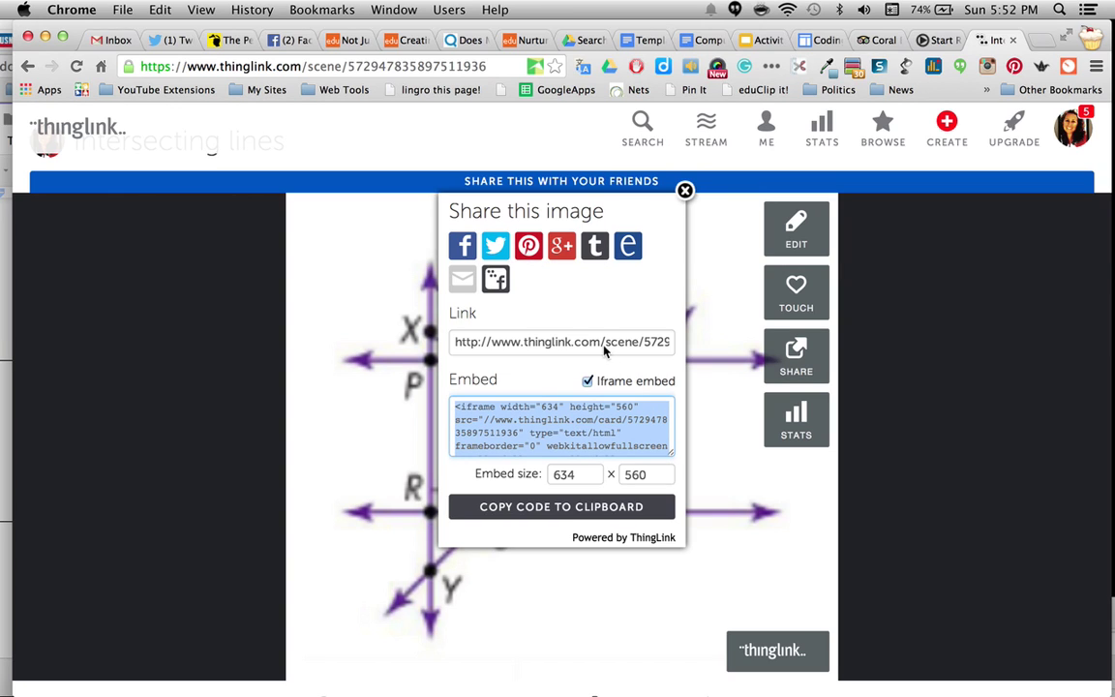
{"action": "left_click", "coordinate": [684, 191]}
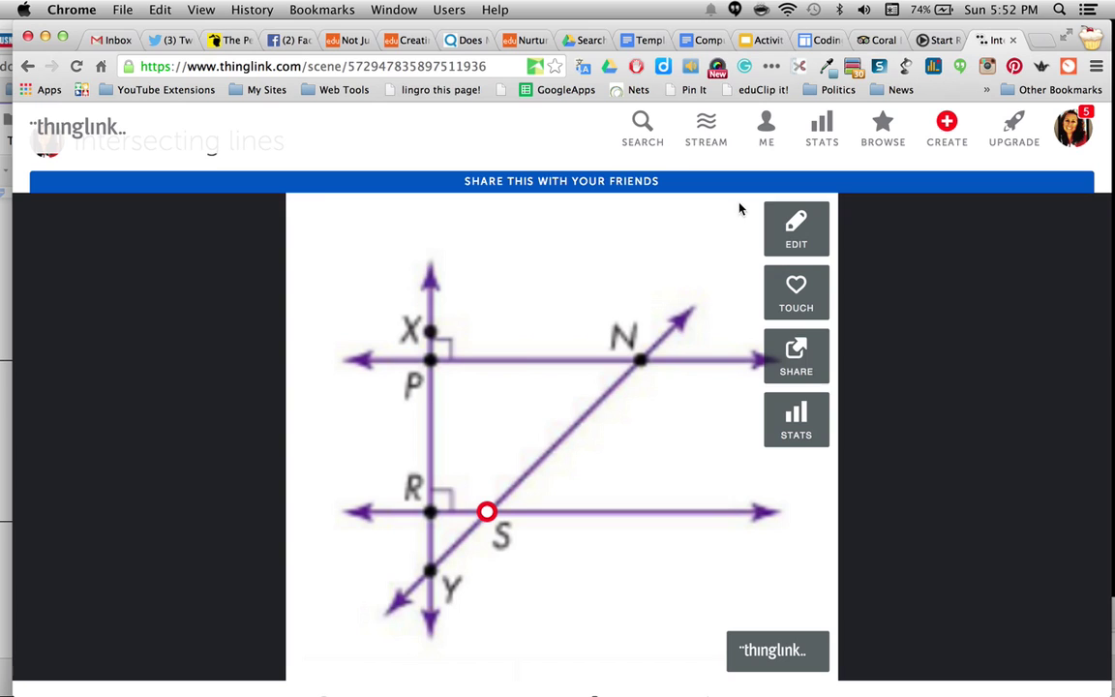
{"action": "key", "text": "super+Tab"}
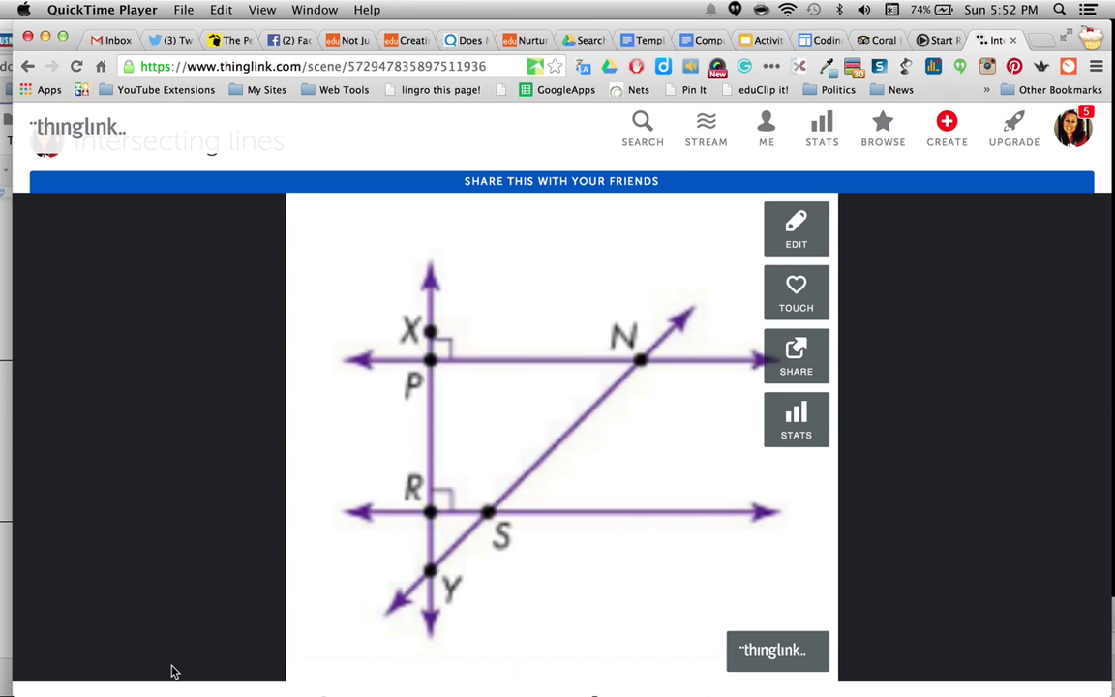